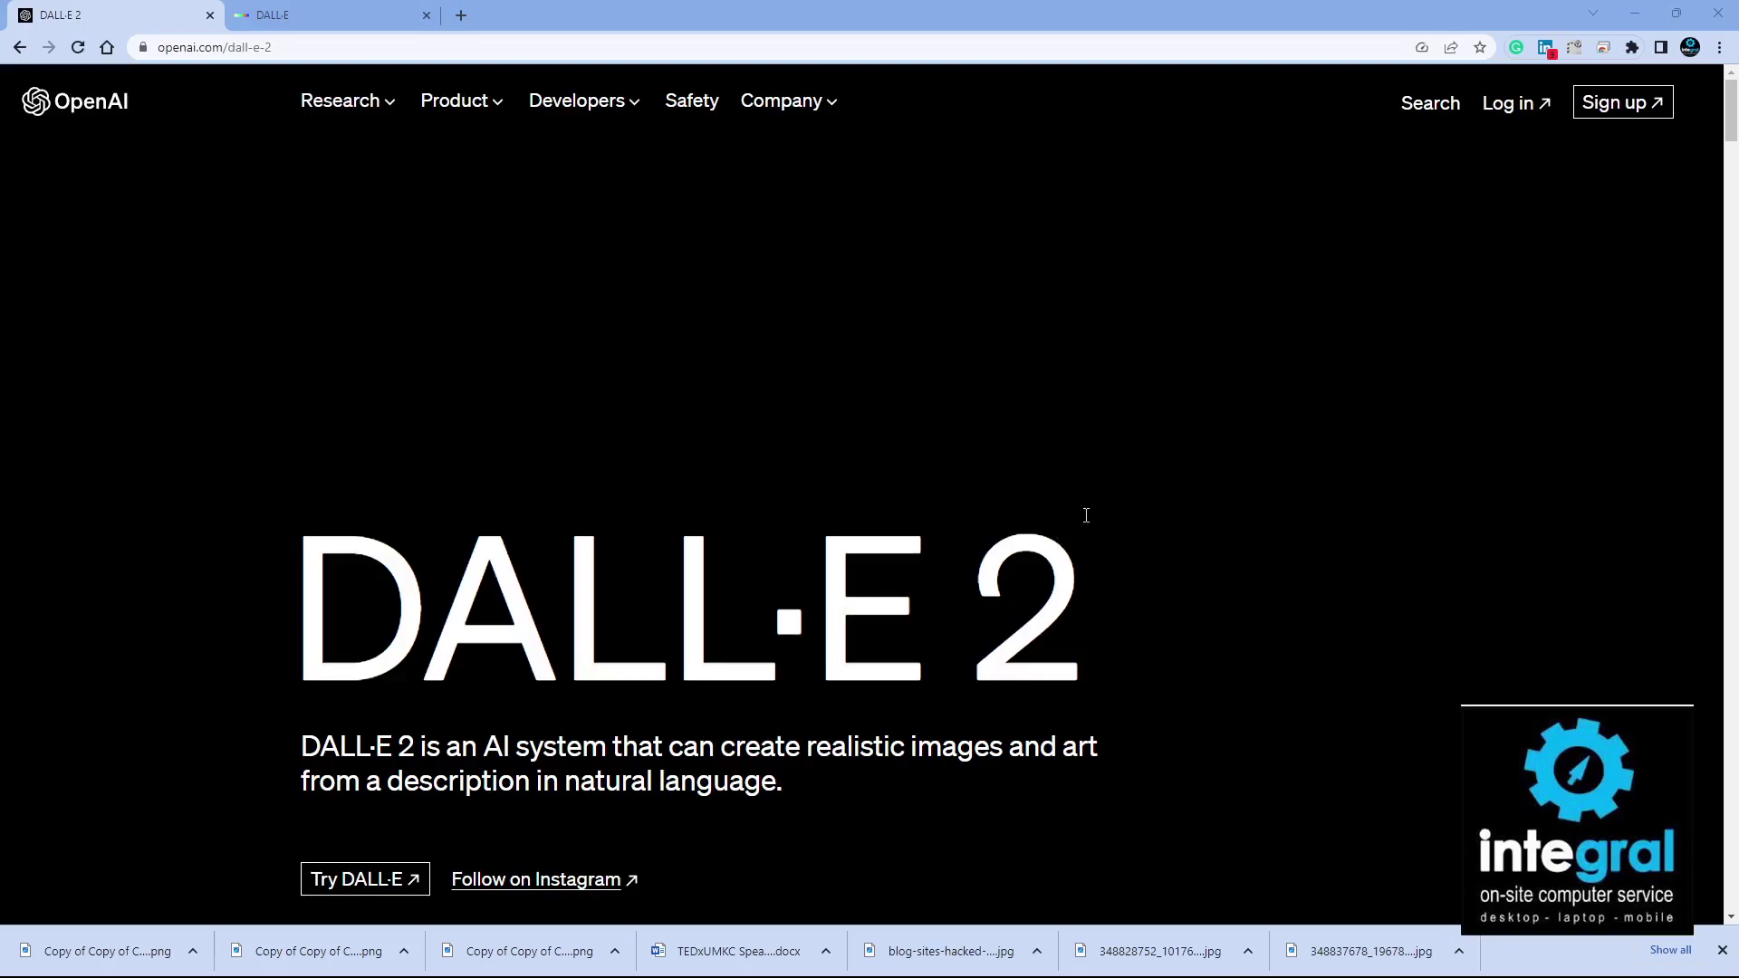
# Browse the DALL·E 2 overview page, then launch the DALL·E image generator in a new tab.
pyautogui.scroll(-7, 668, 442)
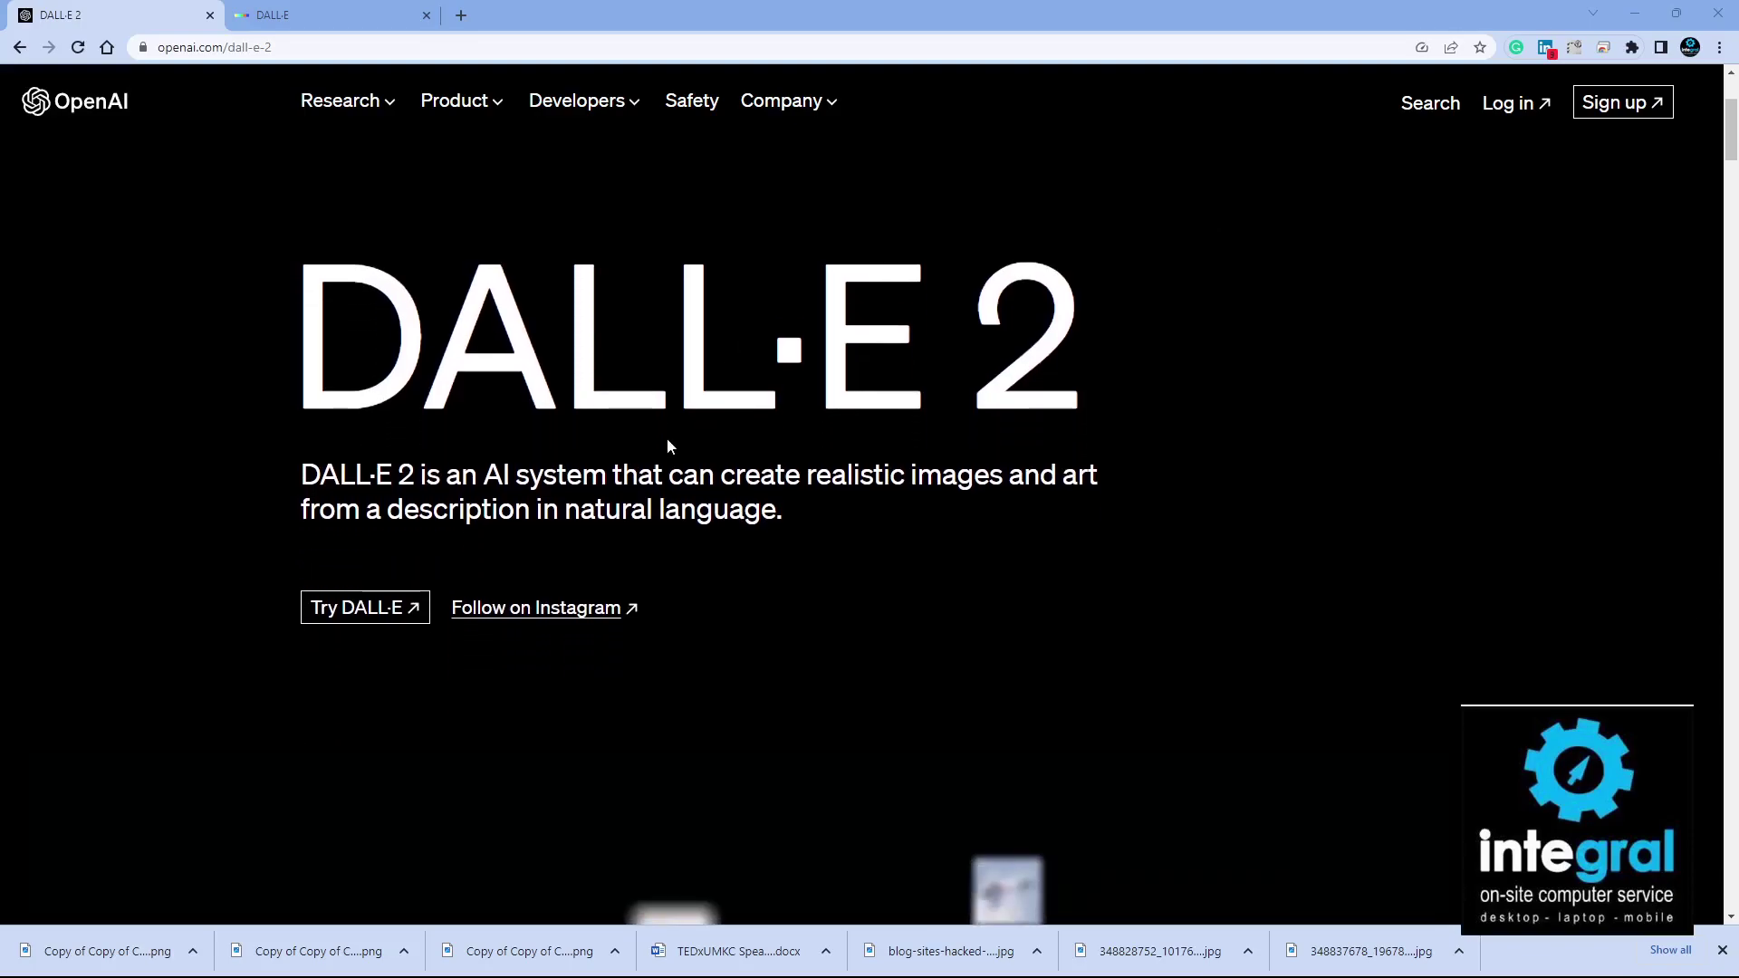
pyautogui.scroll(-7, 669, 446)
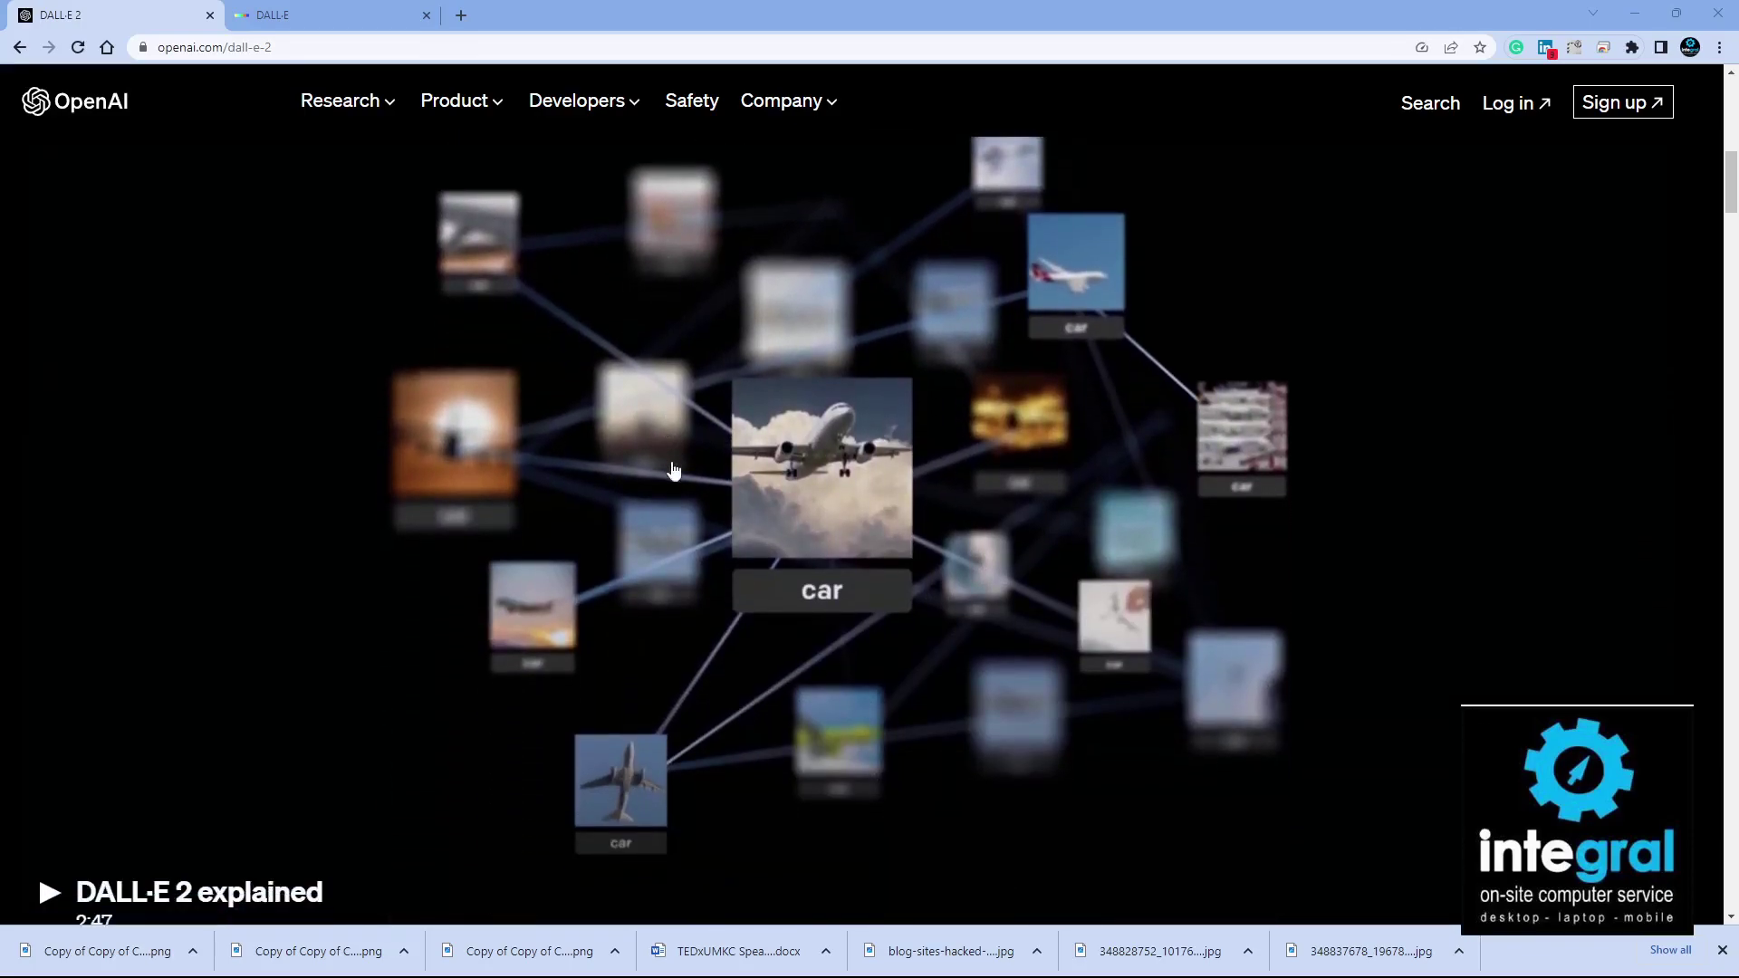
pyautogui.scroll(-4, 703, 338)
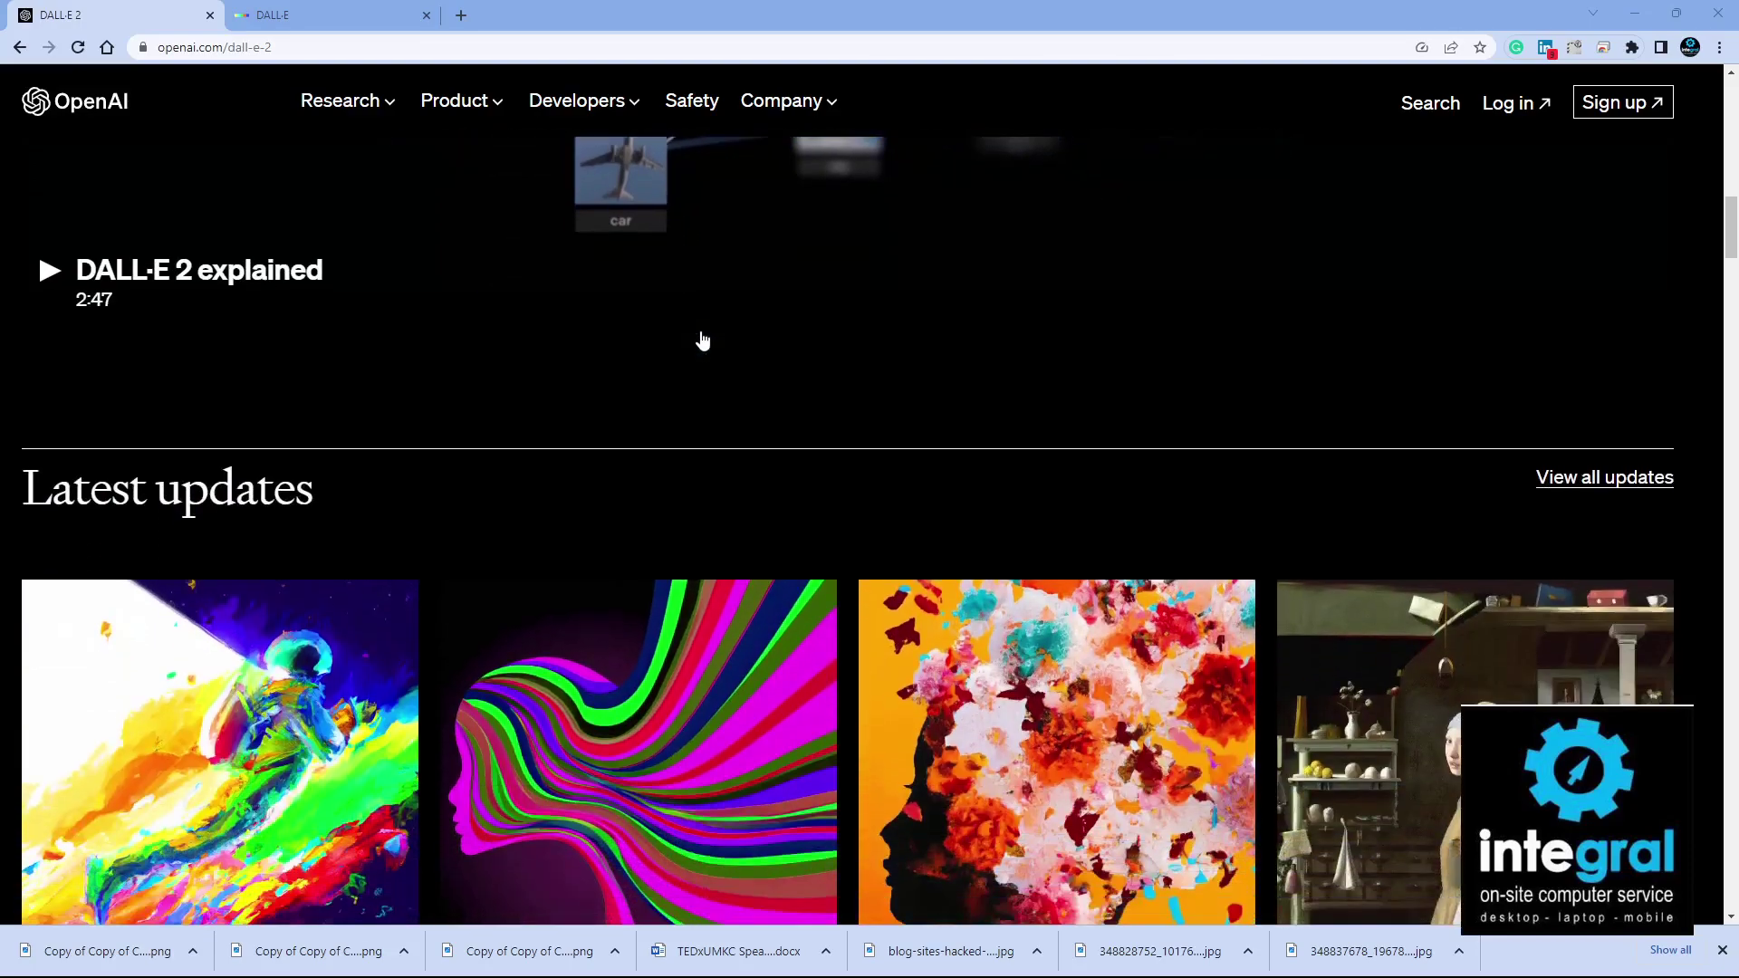
pyautogui.scroll(-10, 697, 346)
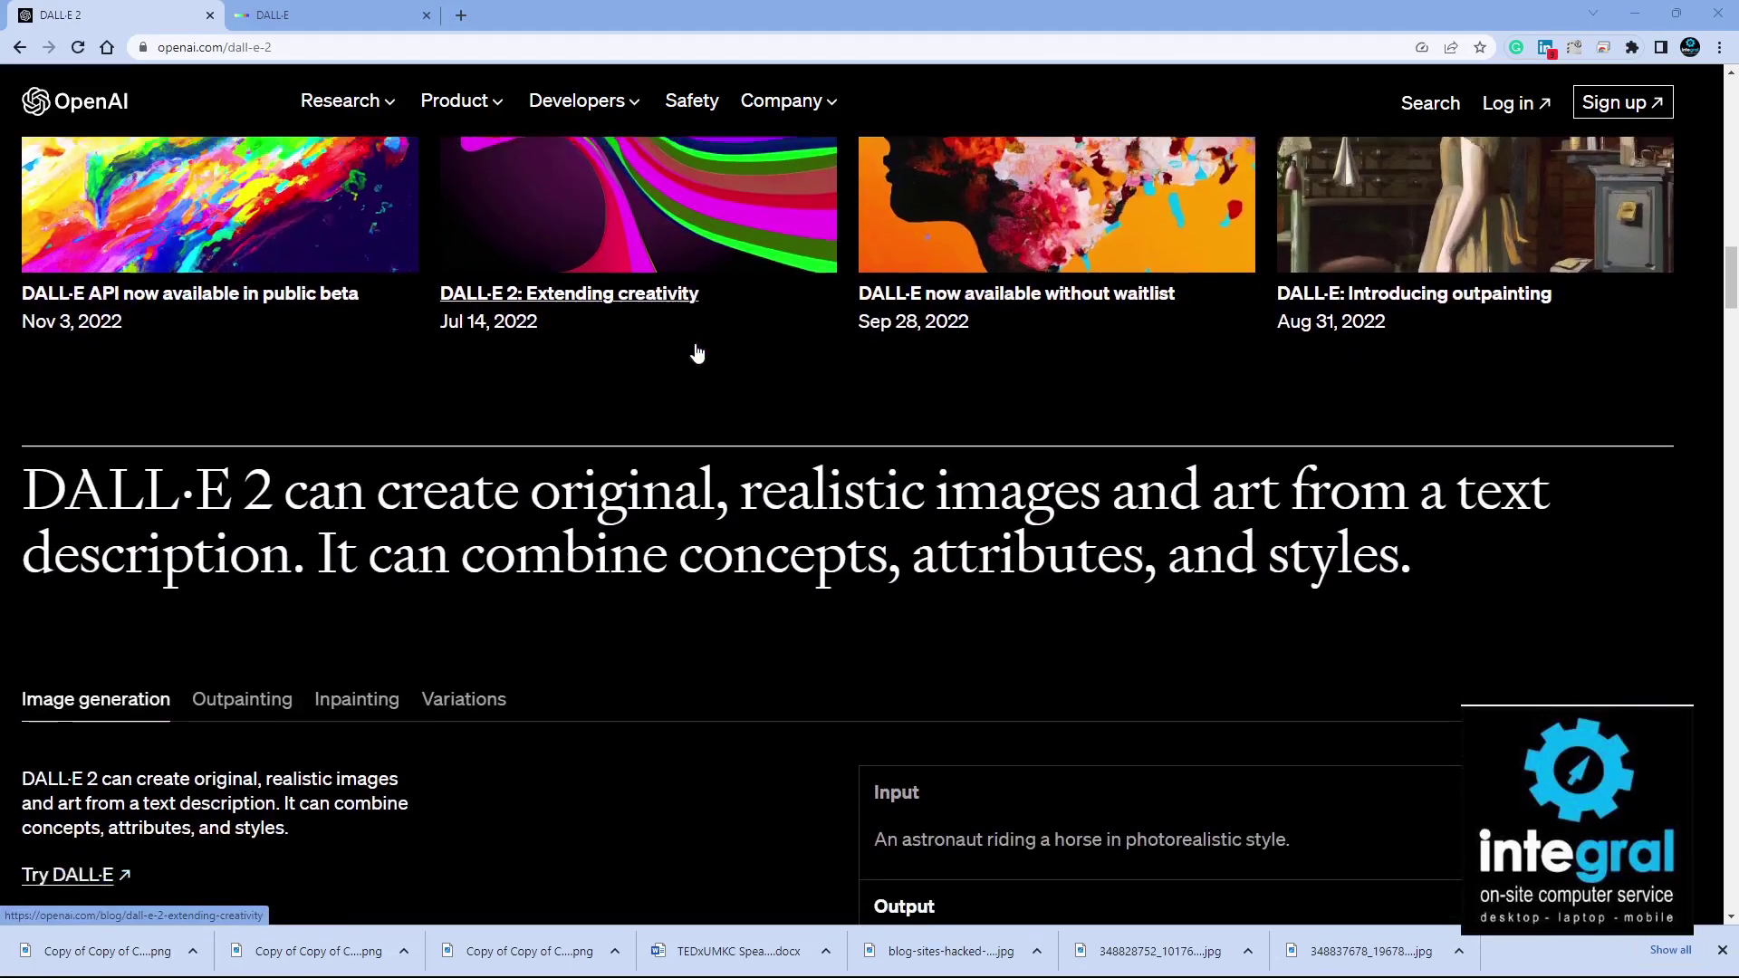
pyautogui.scroll(-5, 697, 353)
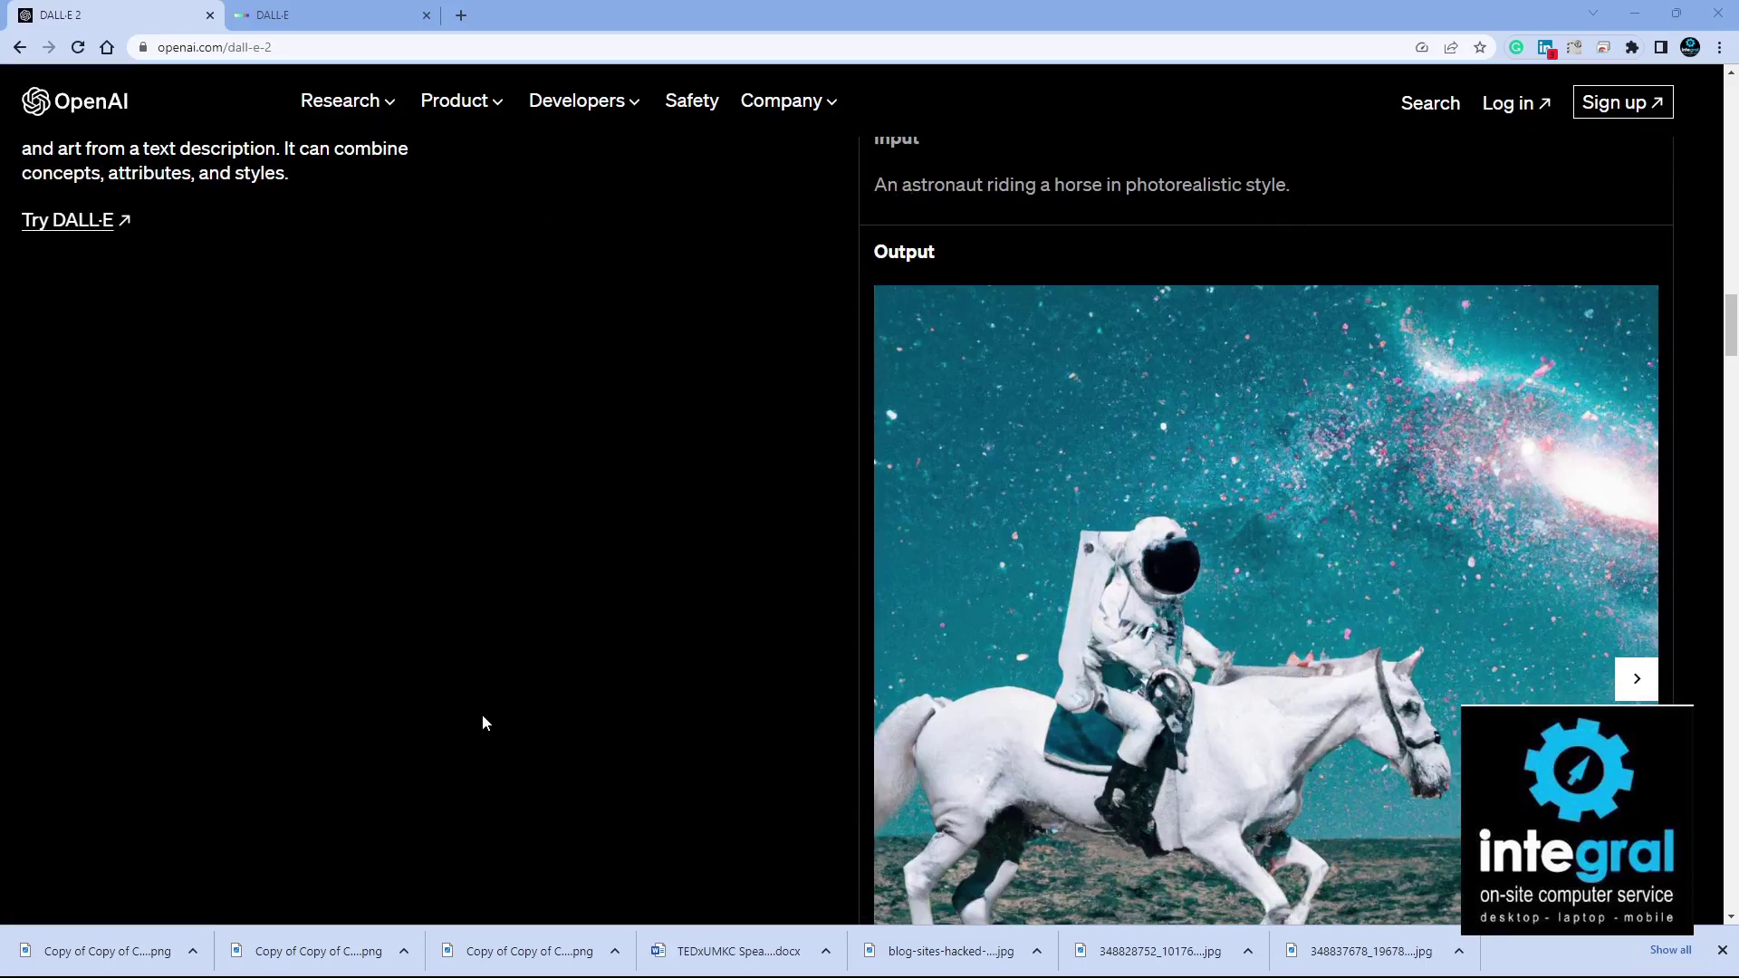
pyautogui.scroll(15, 479, 716)
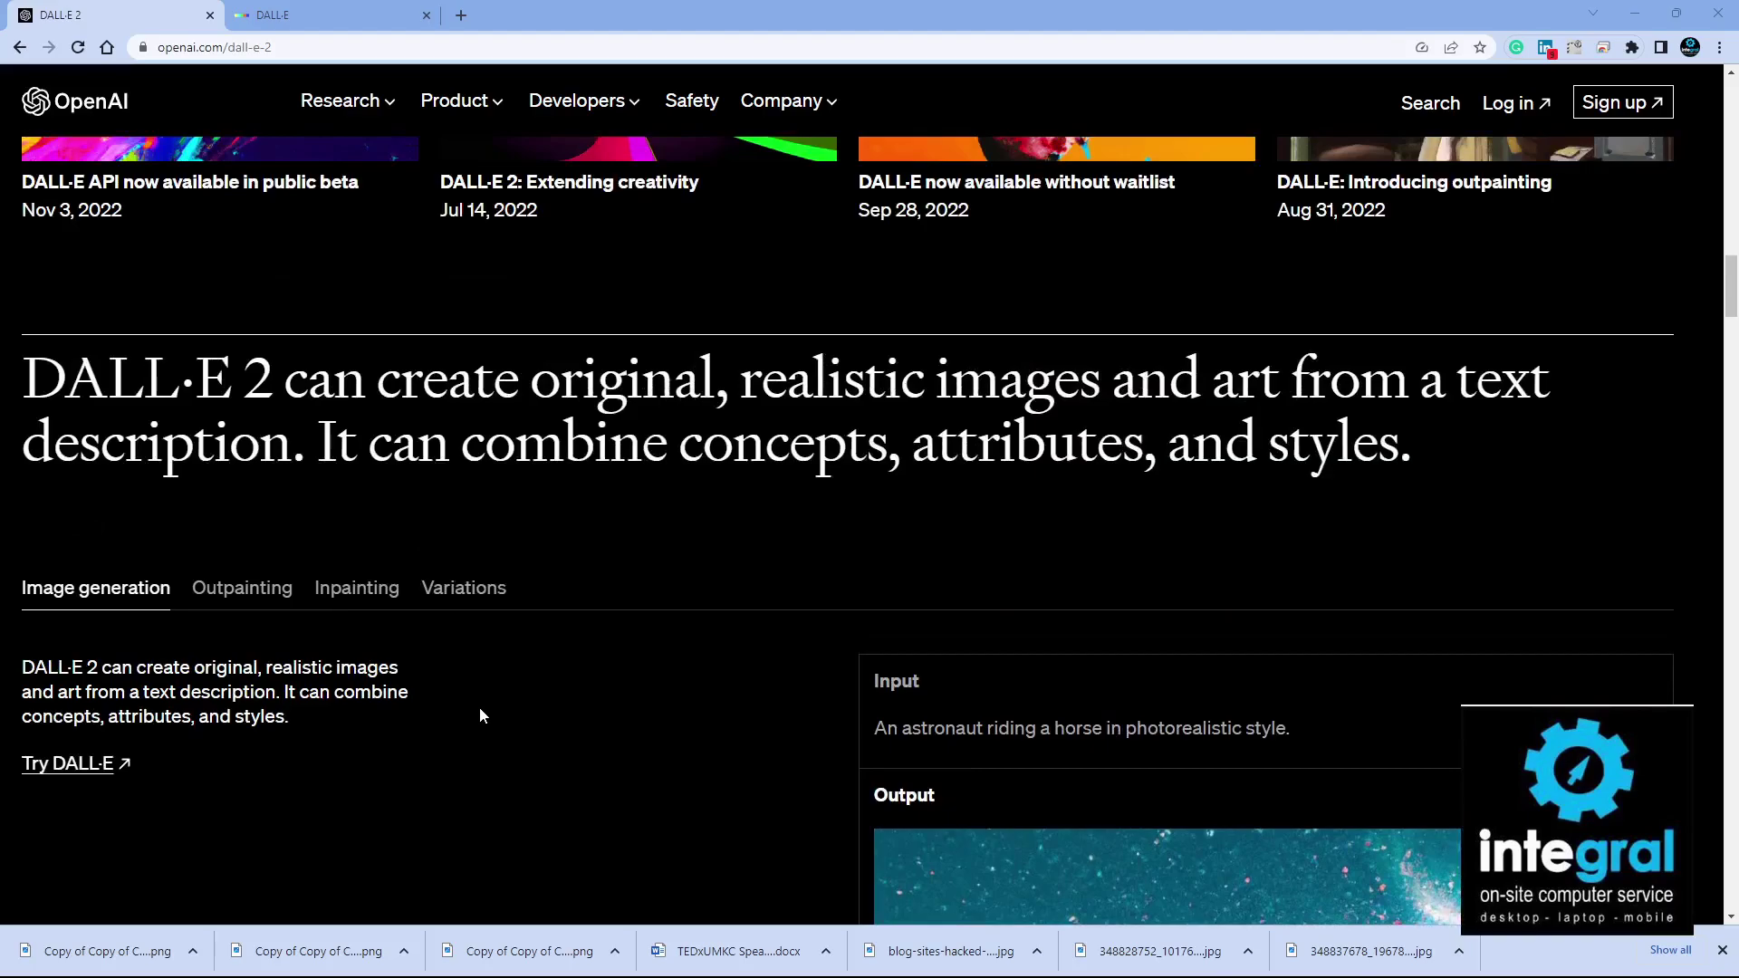
pyautogui.scroll(10, 482, 715)
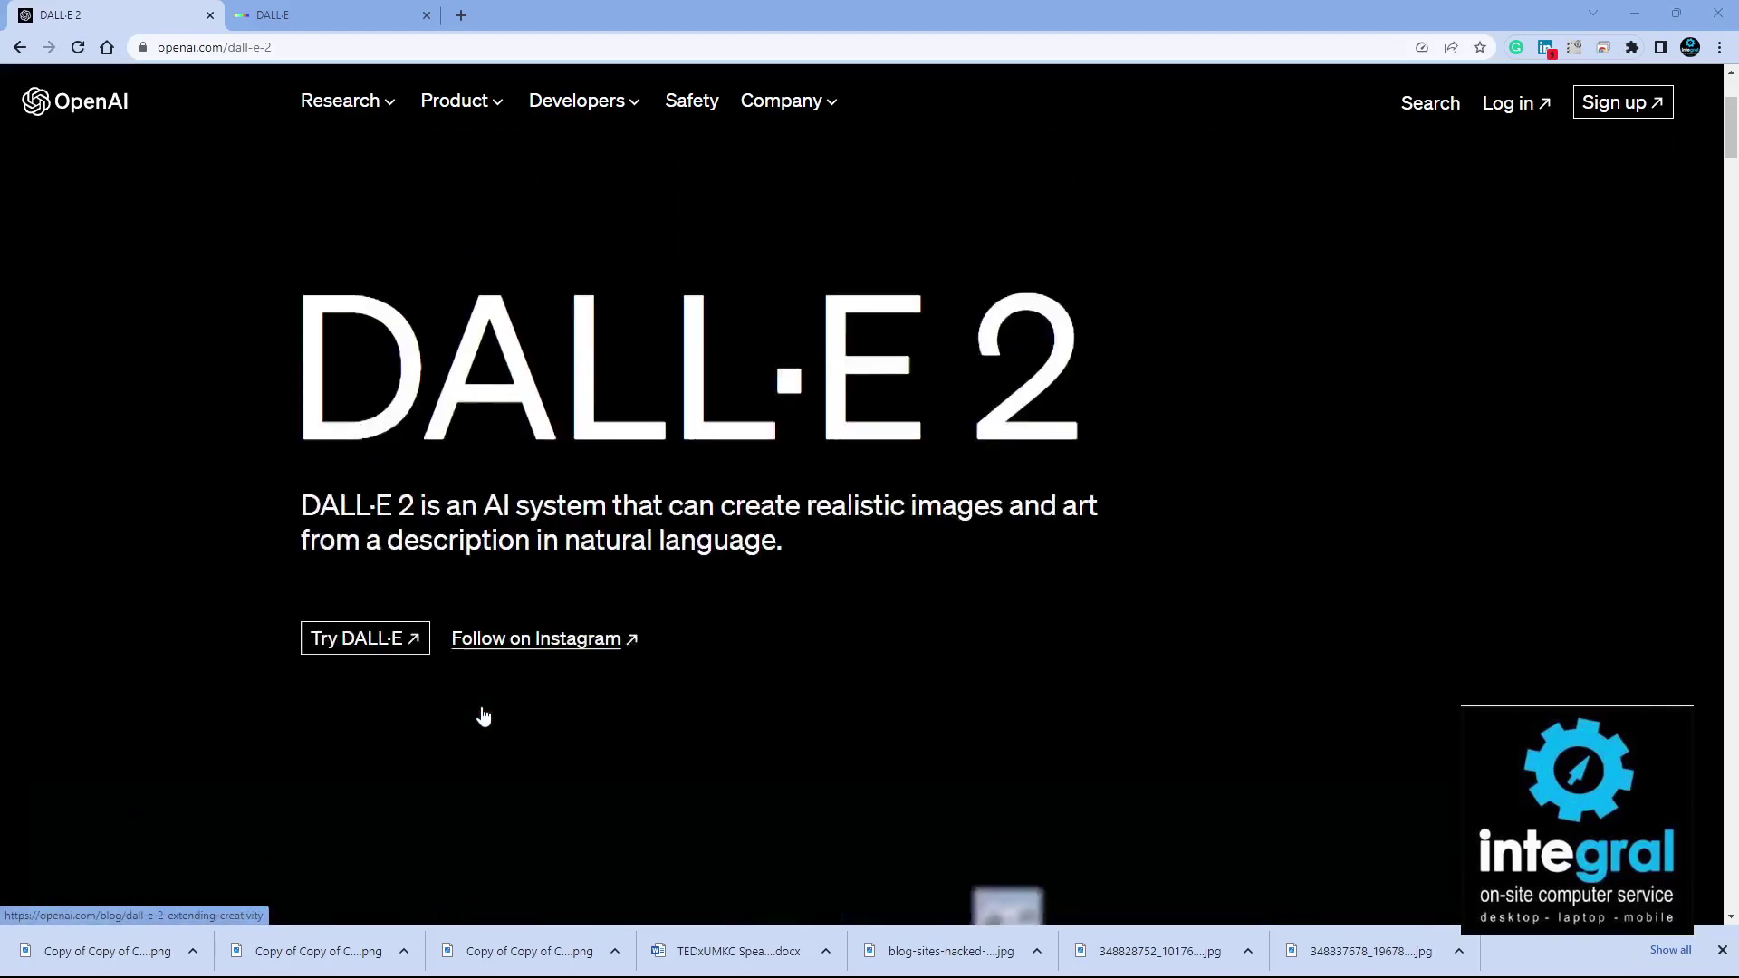
pyautogui.click(379, 702)
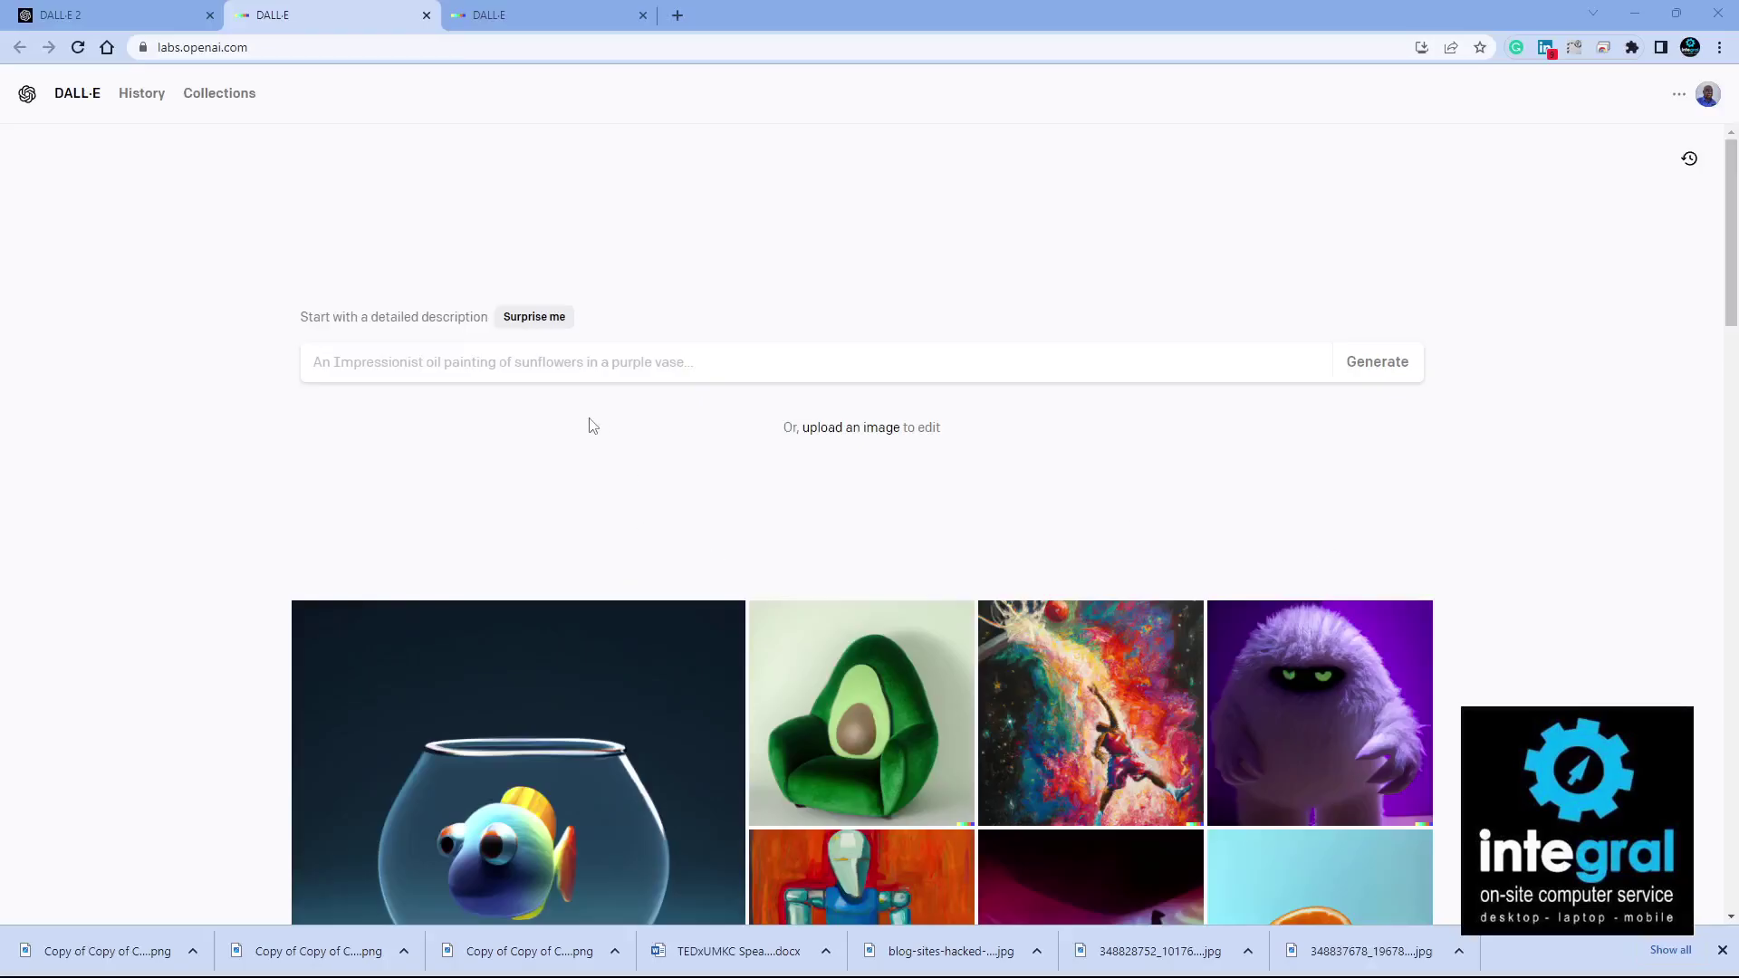
# Generate four digital-art images from the suggested stern-looking owl librarian prompt.
pyautogui.click(544, 327)
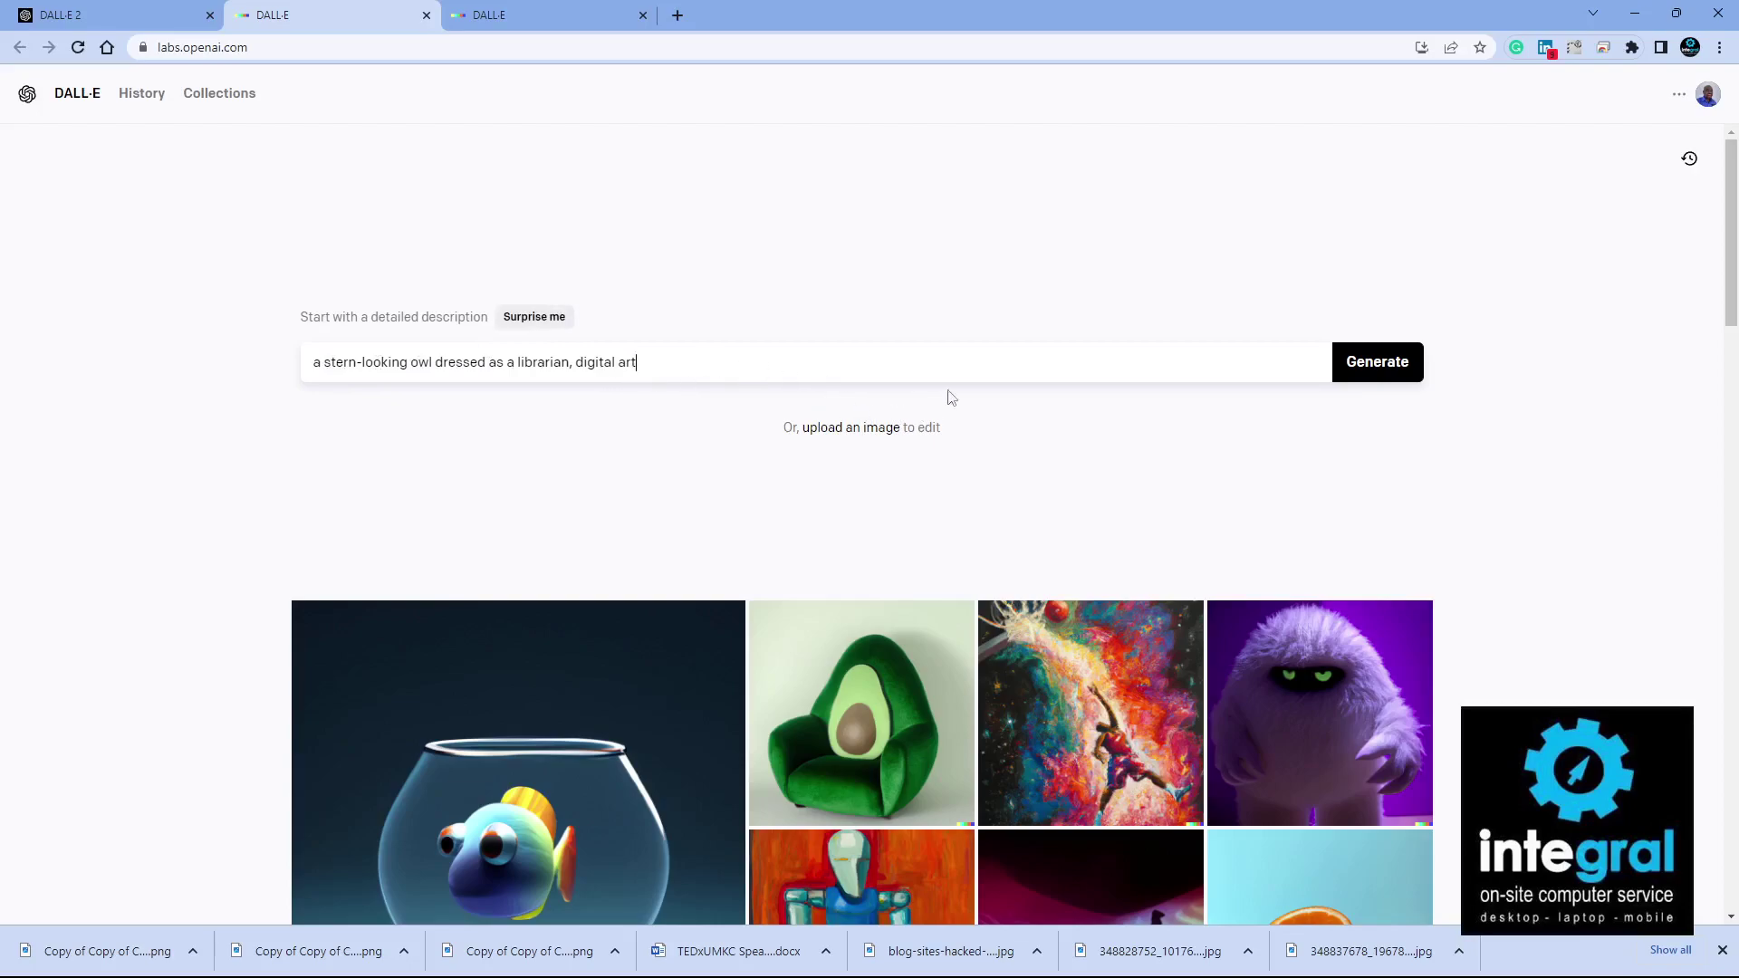
pyautogui.click(1377, 362)
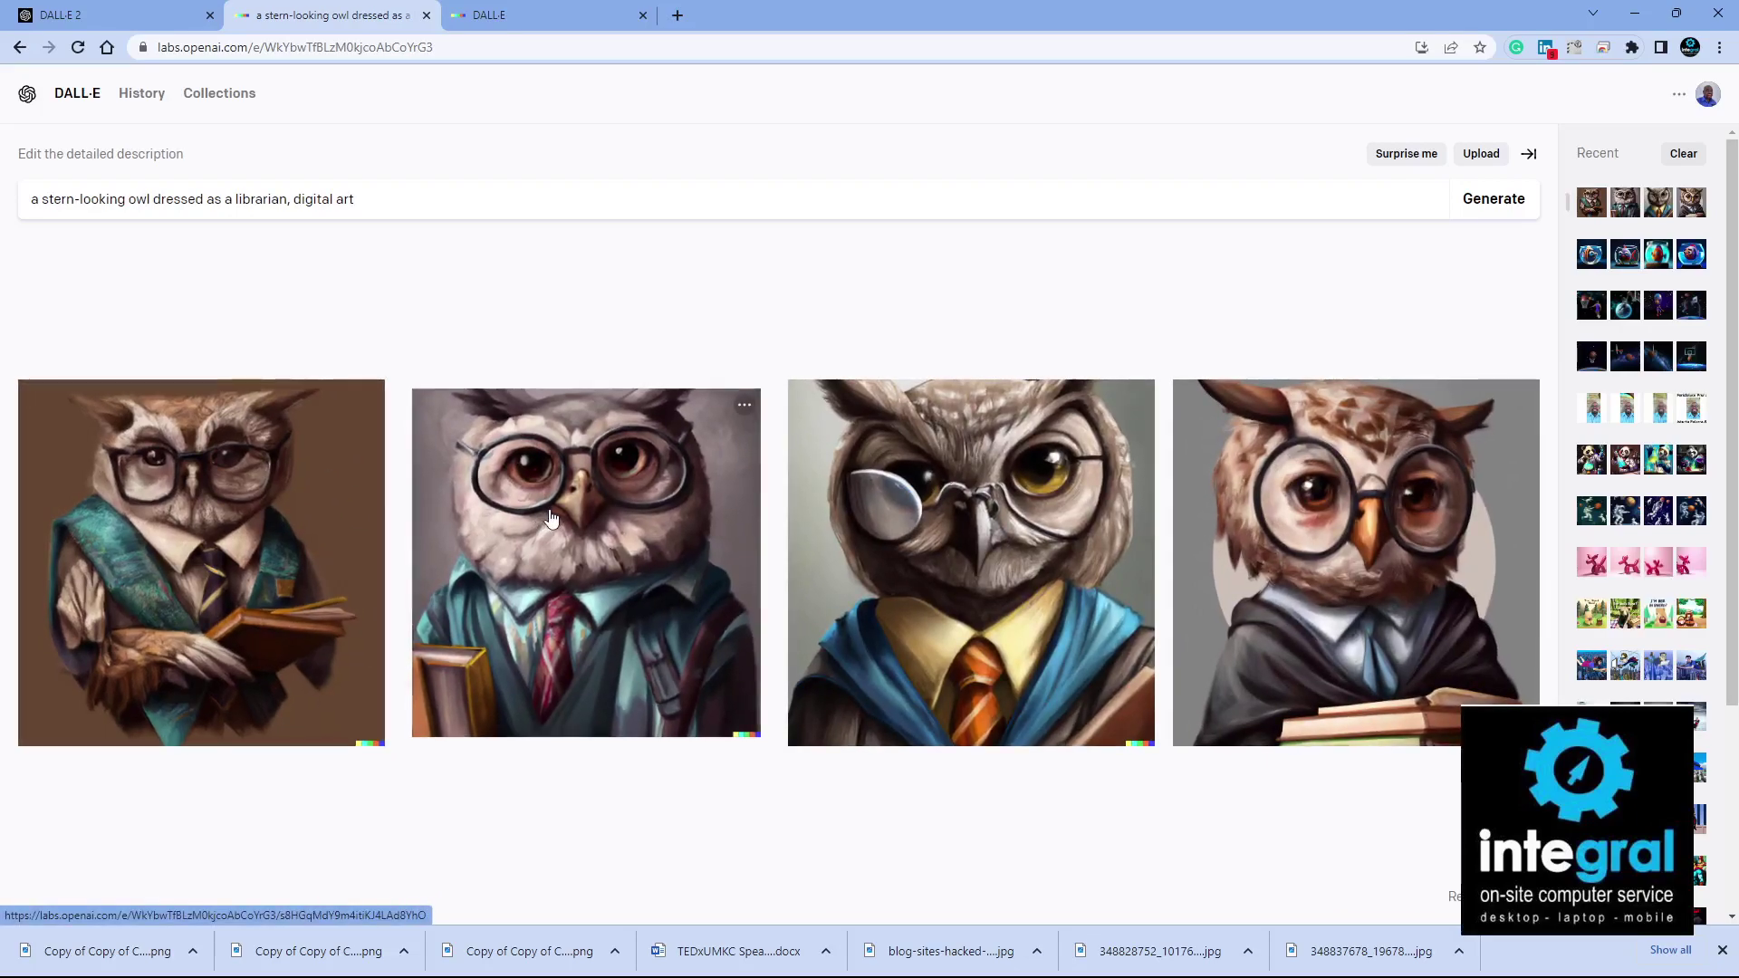
pyautogui.click(360, 407)
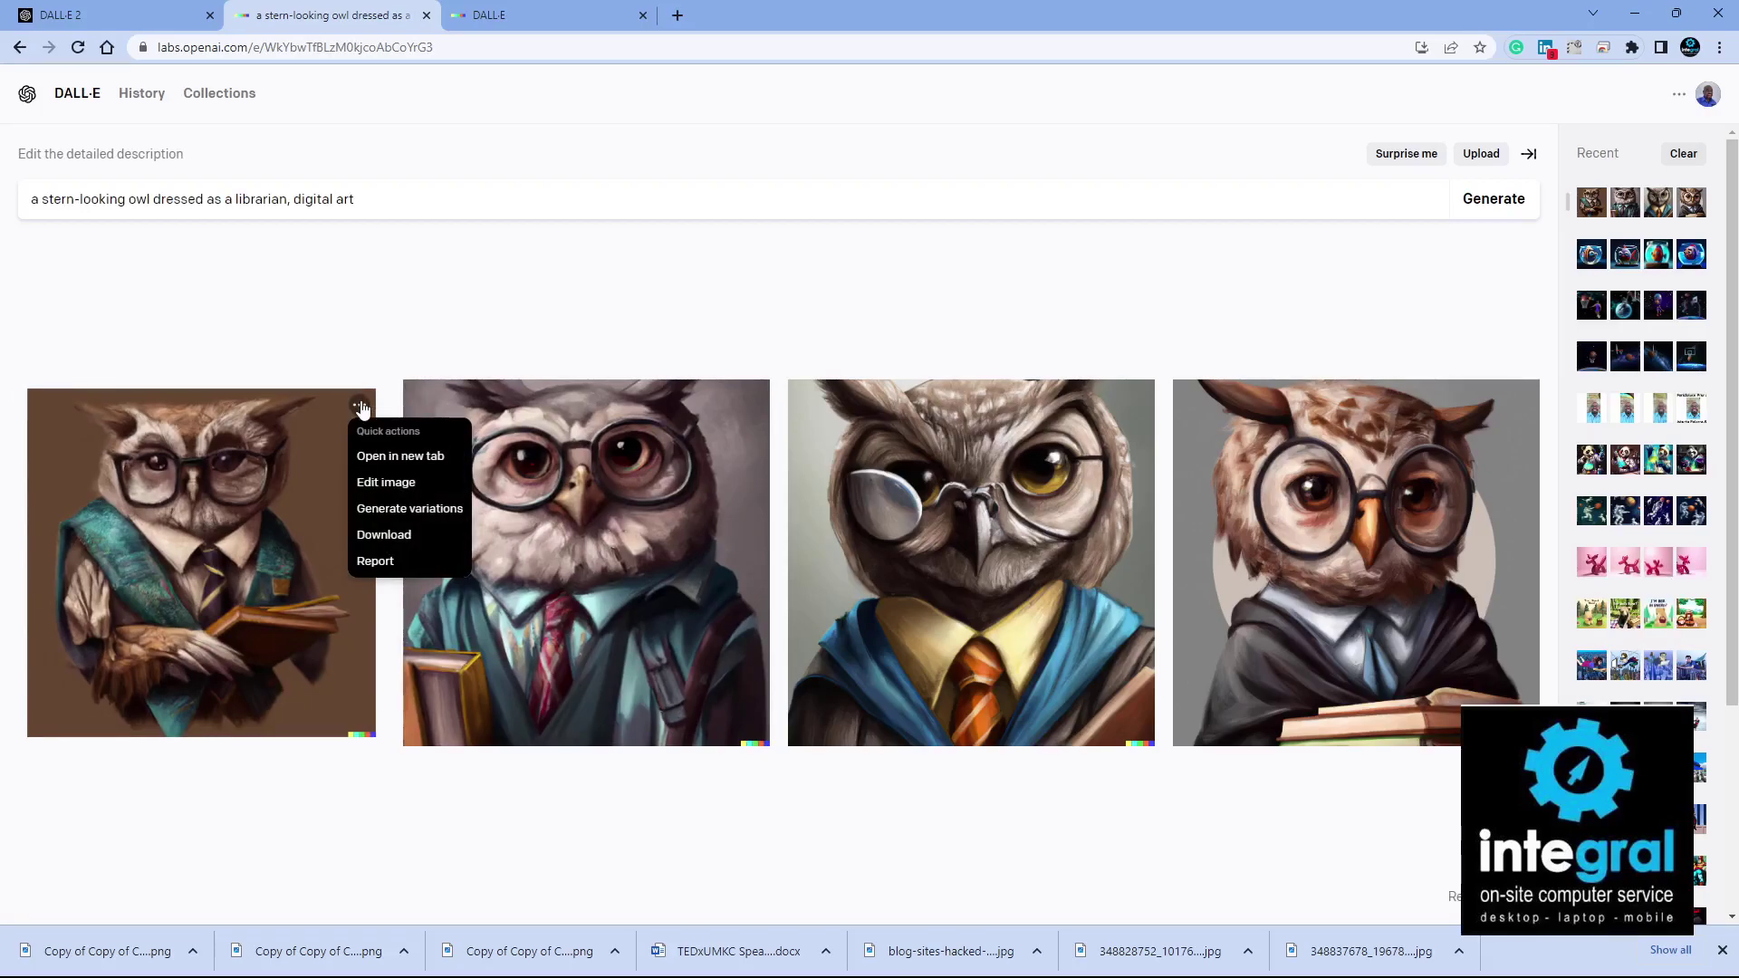
# Close and reopen the quick actions menu on the first owl image.
pyautogui.click(417, 325)
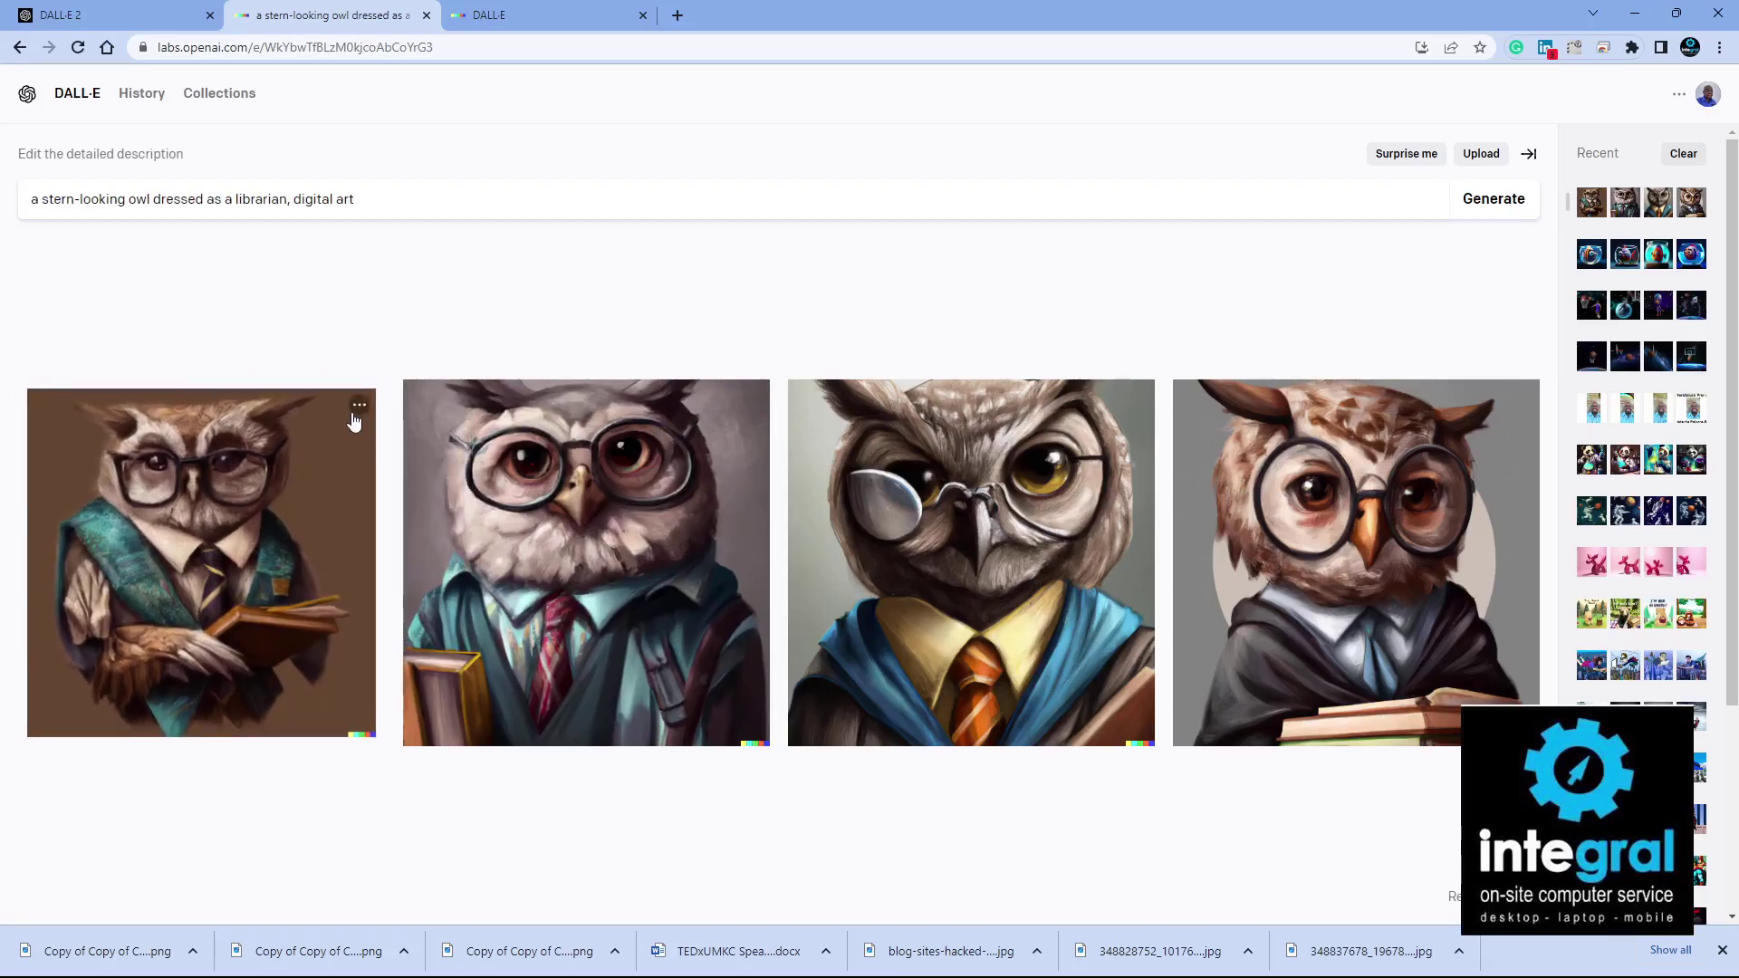
pyautogui.click(359, 407)
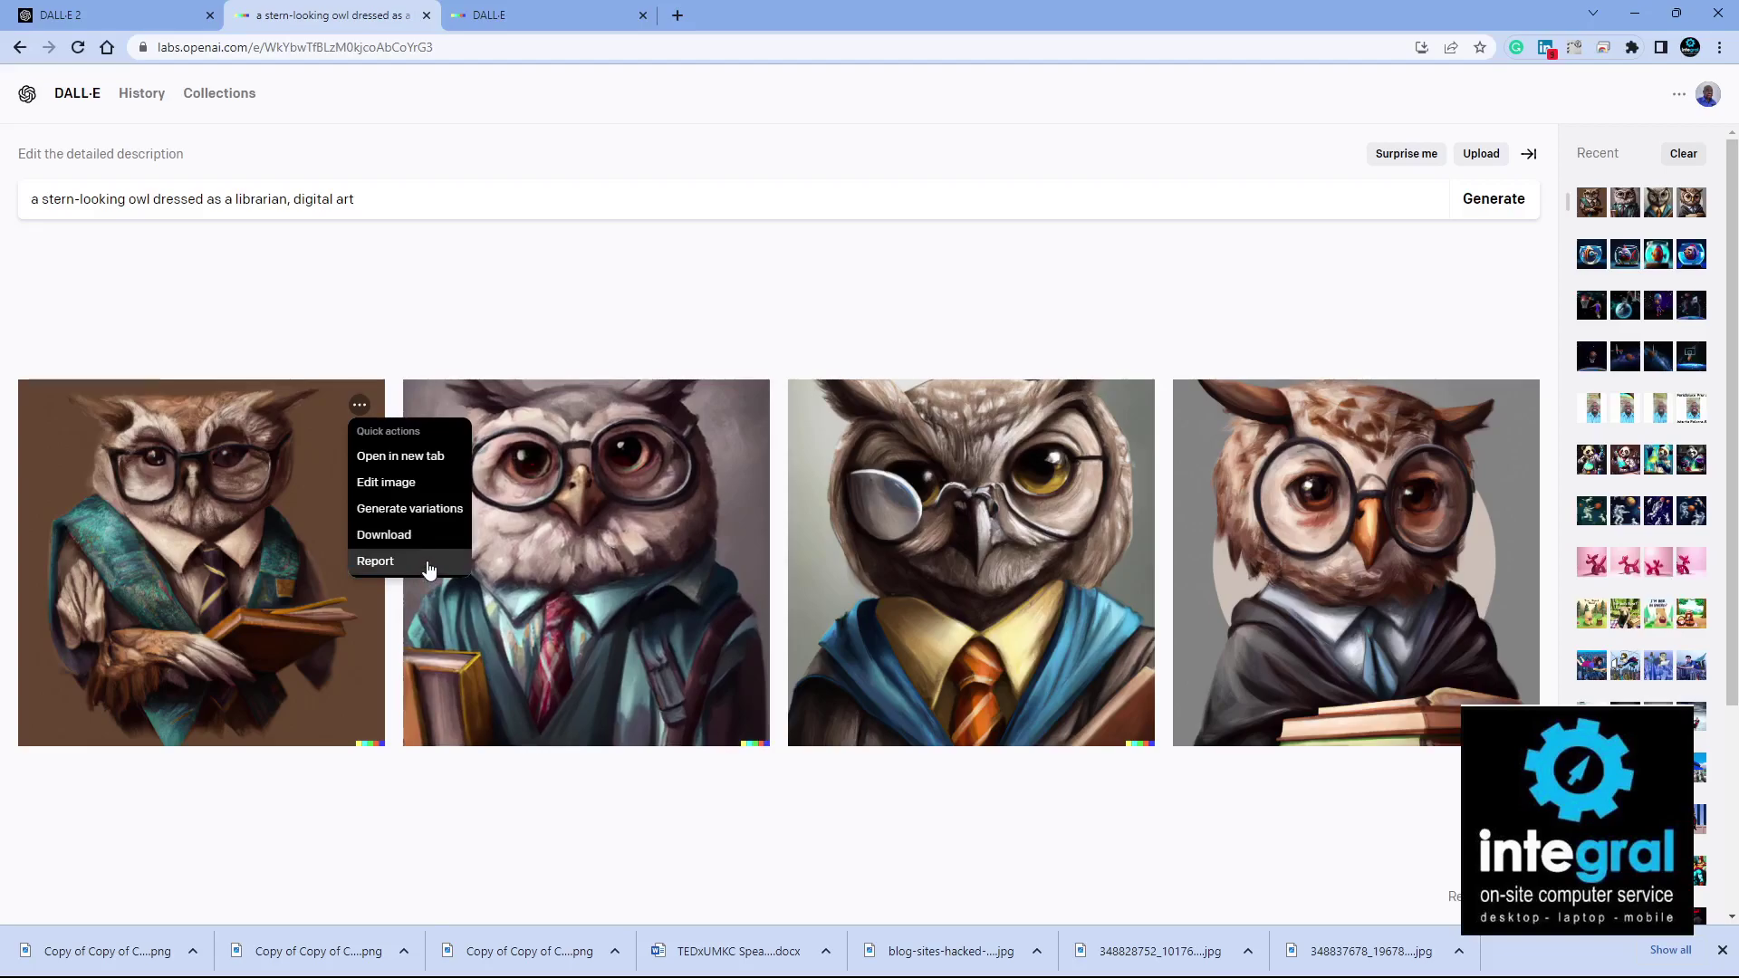
# Erase a strip along the first owl image's right edge, then go back from the editor.
pyautogui.click(425, 495)
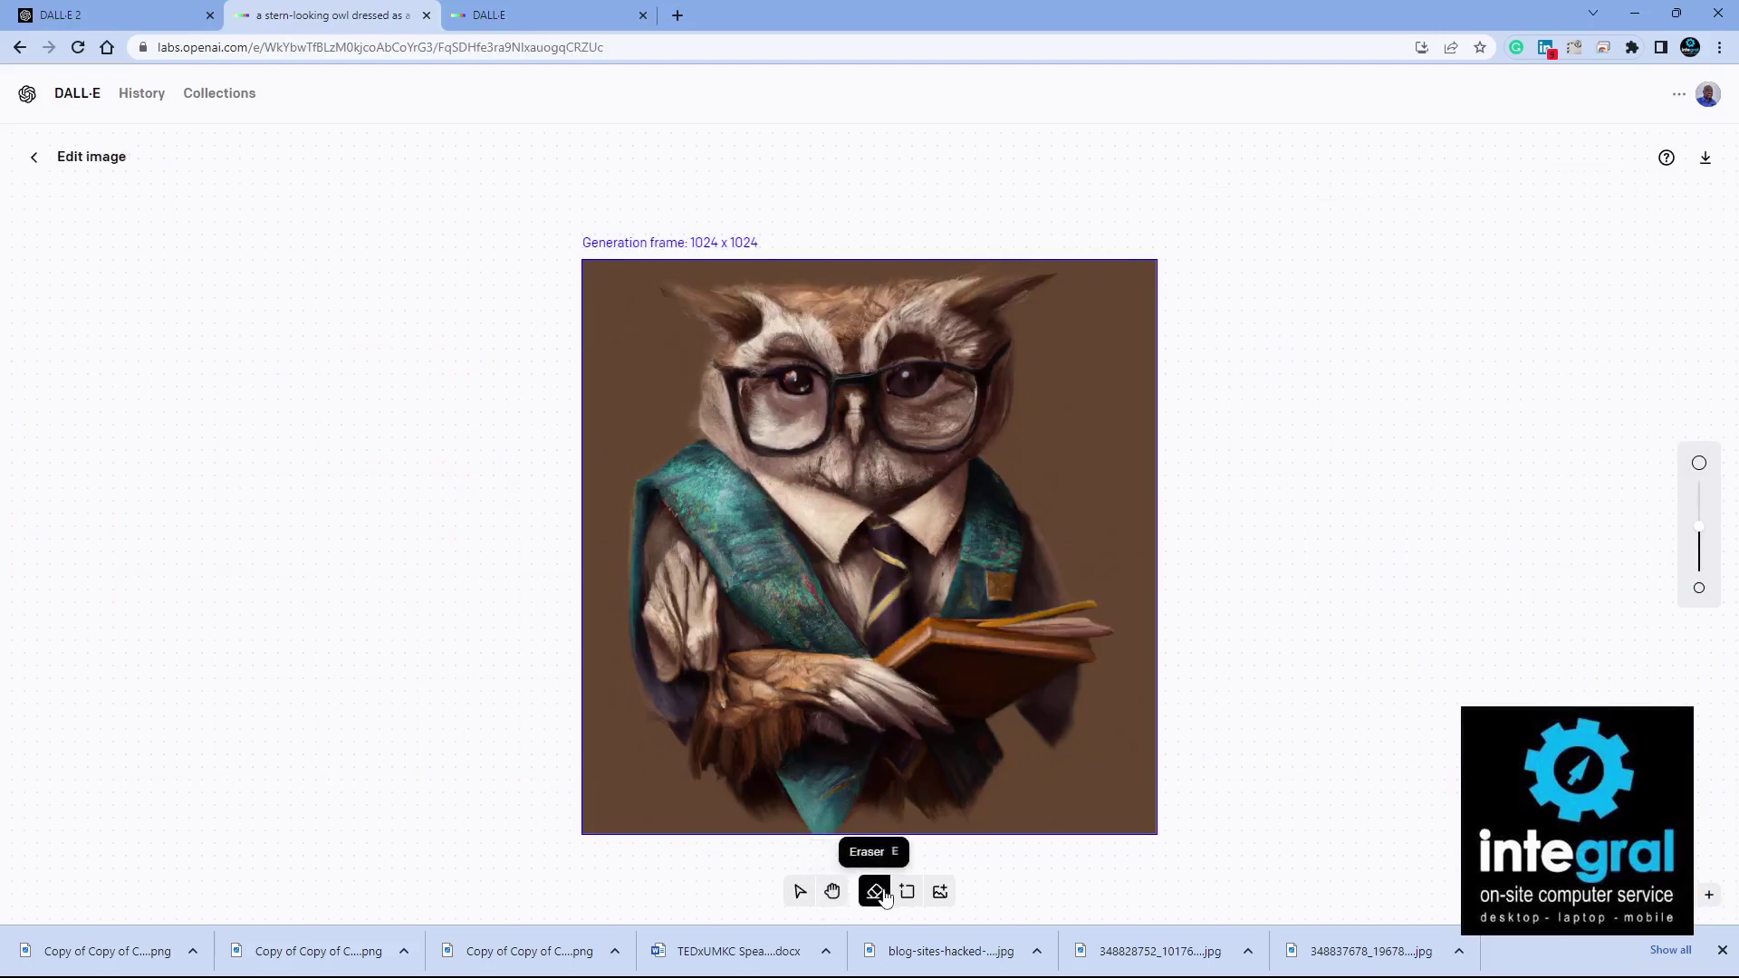
pyautogui.moveTo(1052, 780)
pyautogui.mouseDown()
pyautogui.moveTo(1101, 716)
pyautogui.moveTo(1072, 730)
pyautogui.moveTo(1137, 828)
pyautogui.moveTo(1042, 828)
pyautogui.moveTo(1138, 595)
pyautogui.moveTo(1143, 308)
pyautogui.moveTo(1123, 272)
pyautogui.mouseUp()
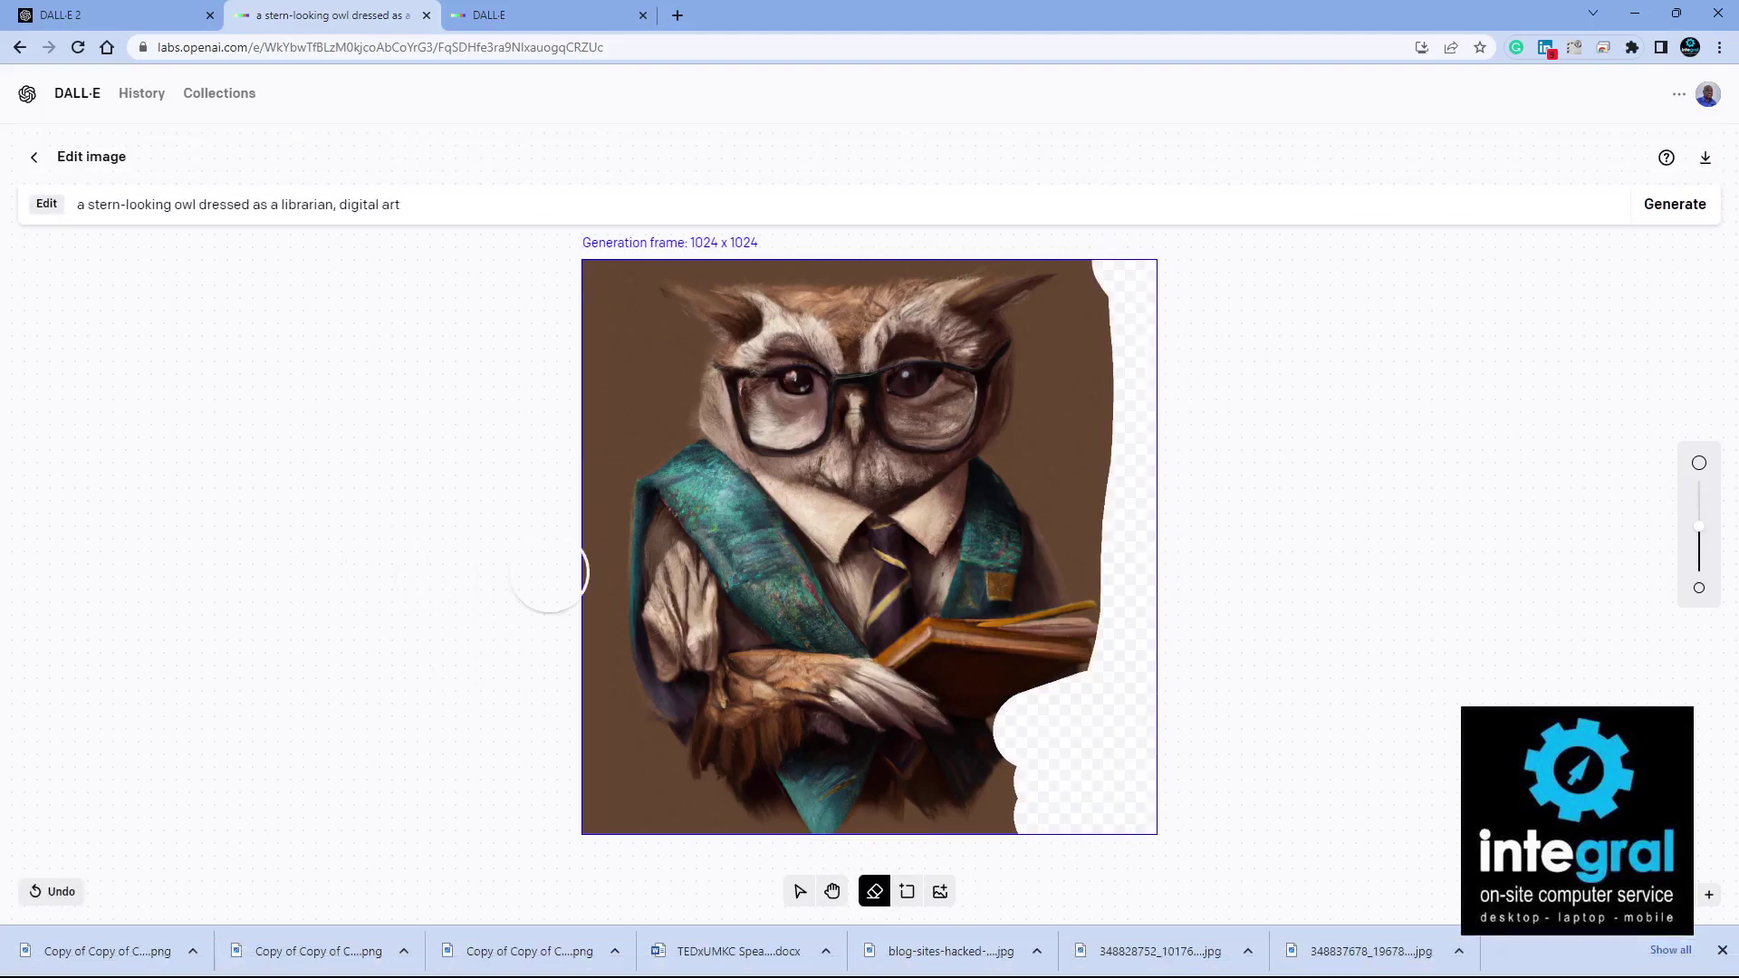
pyautogui.click(36, 159)
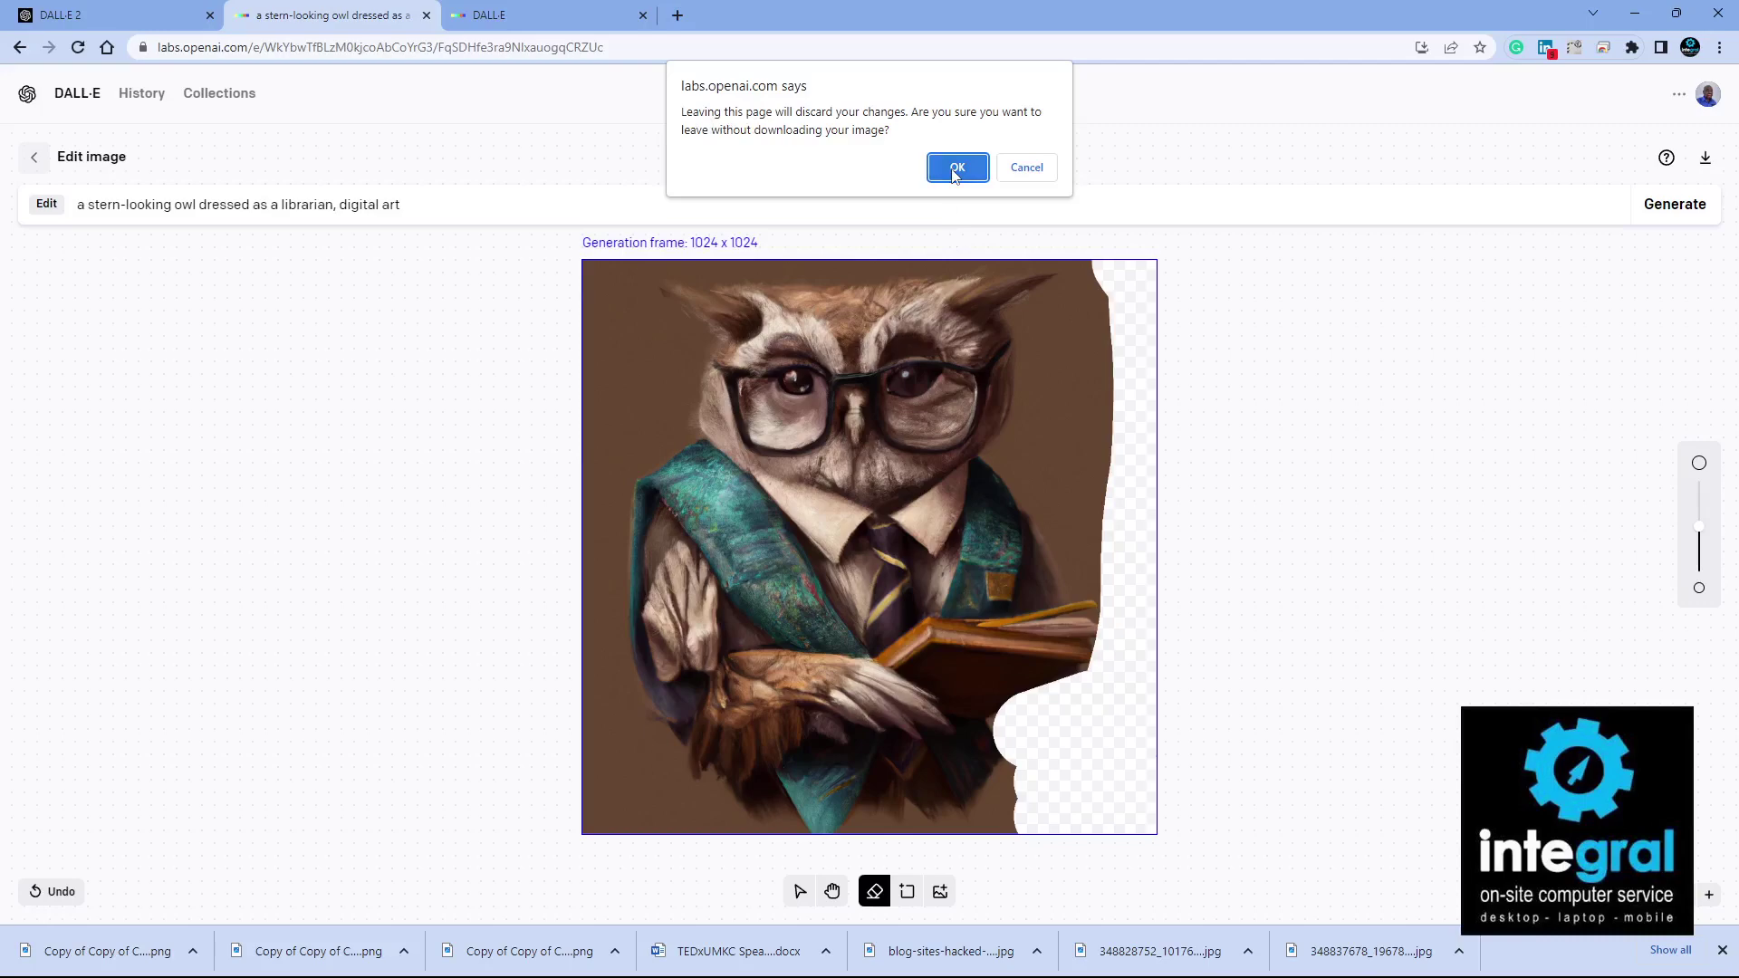
# Discard the erase edit and create four variations of the first owl librarian image.
pyautogui.click(955, 169)
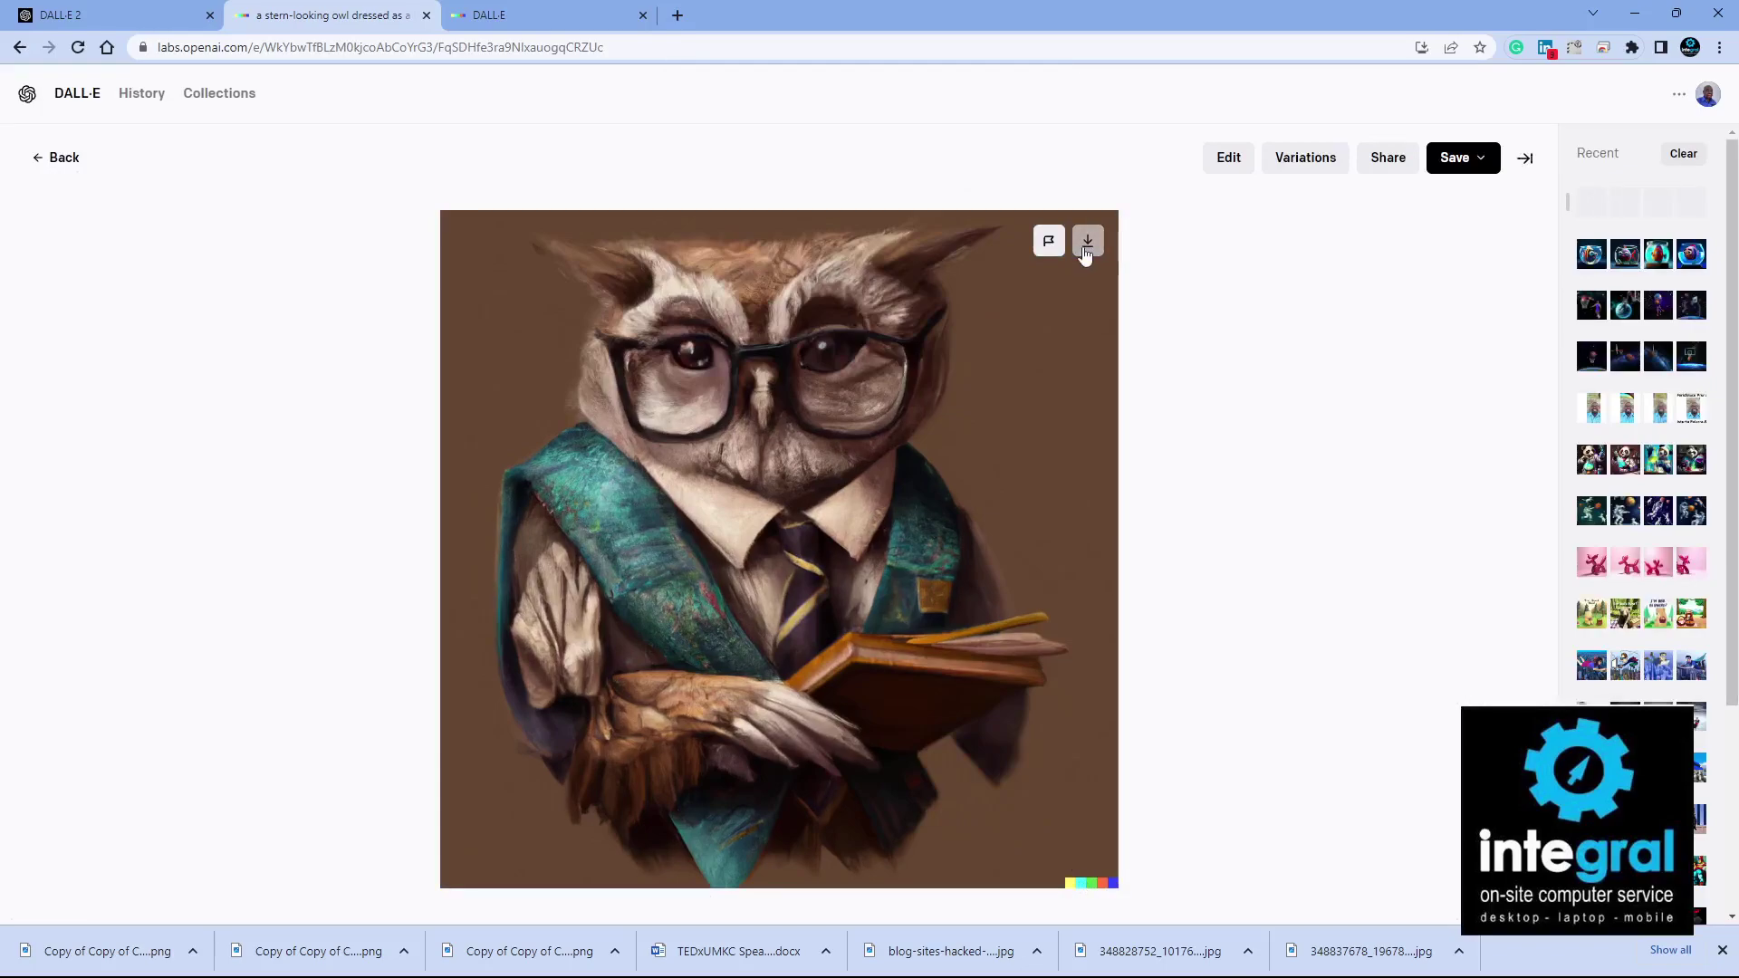
pyautogui.click(1316, 171)
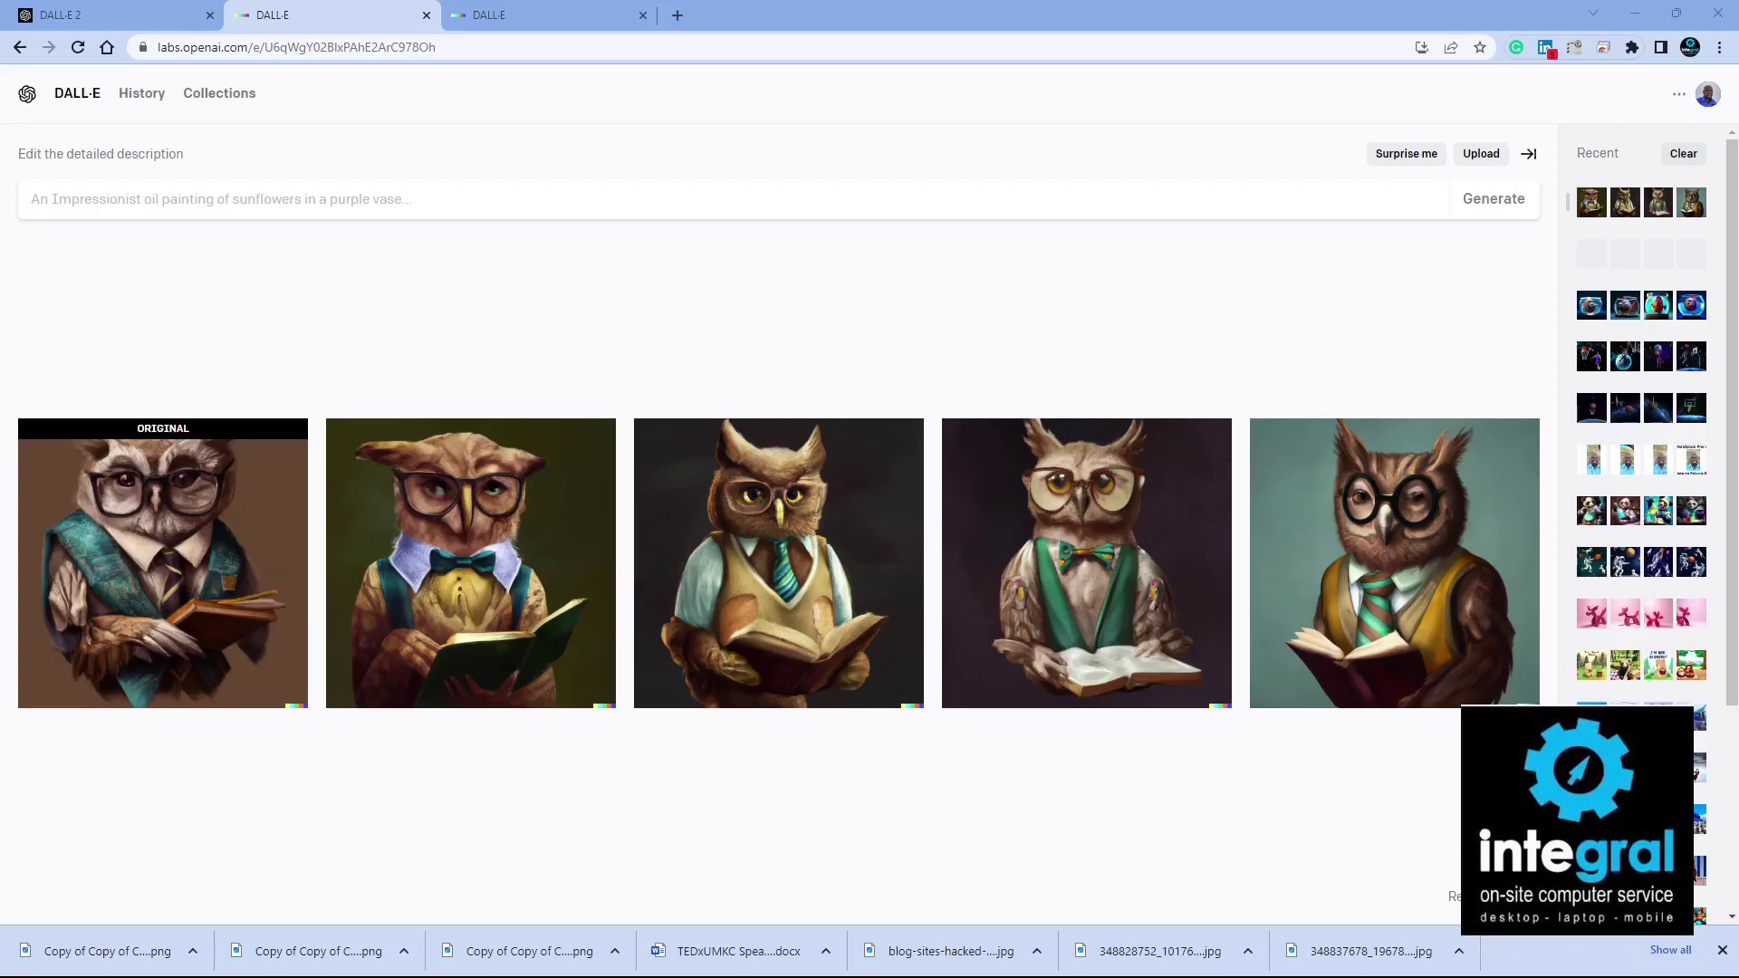
# On the home page, load the sample prompt 'a cat submarine chimera, digital art' and select it.
pyautogui.click(31, 95)
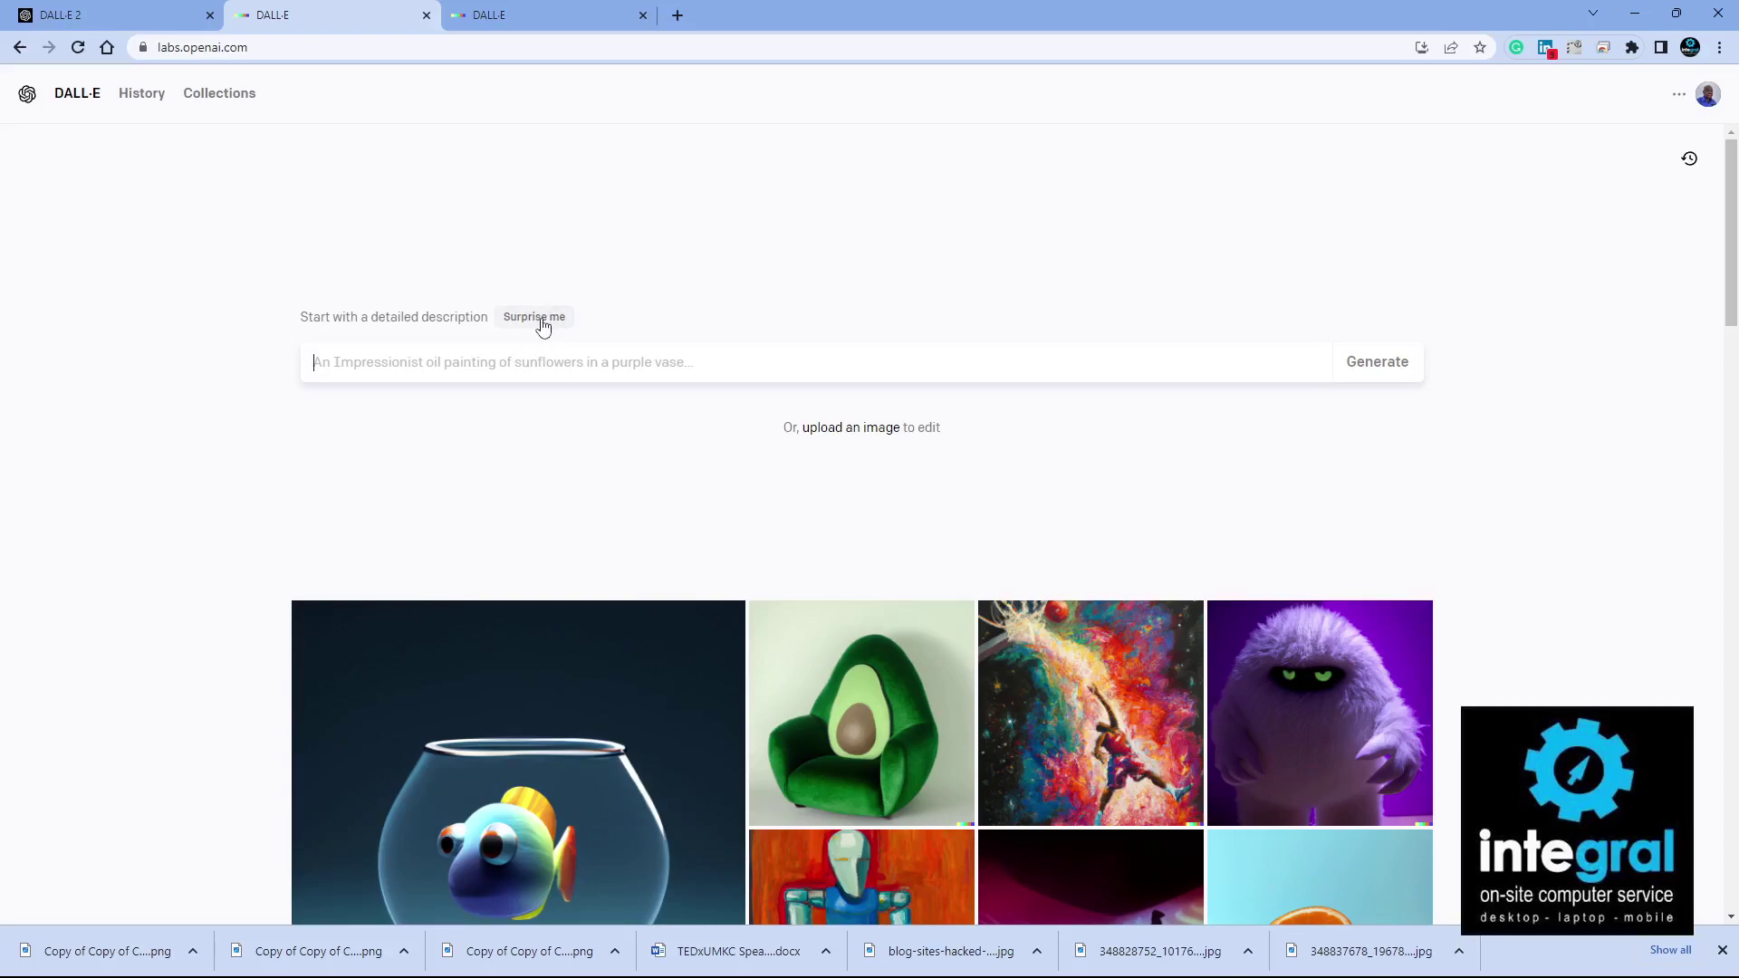
pyautogui.click(542, 317)
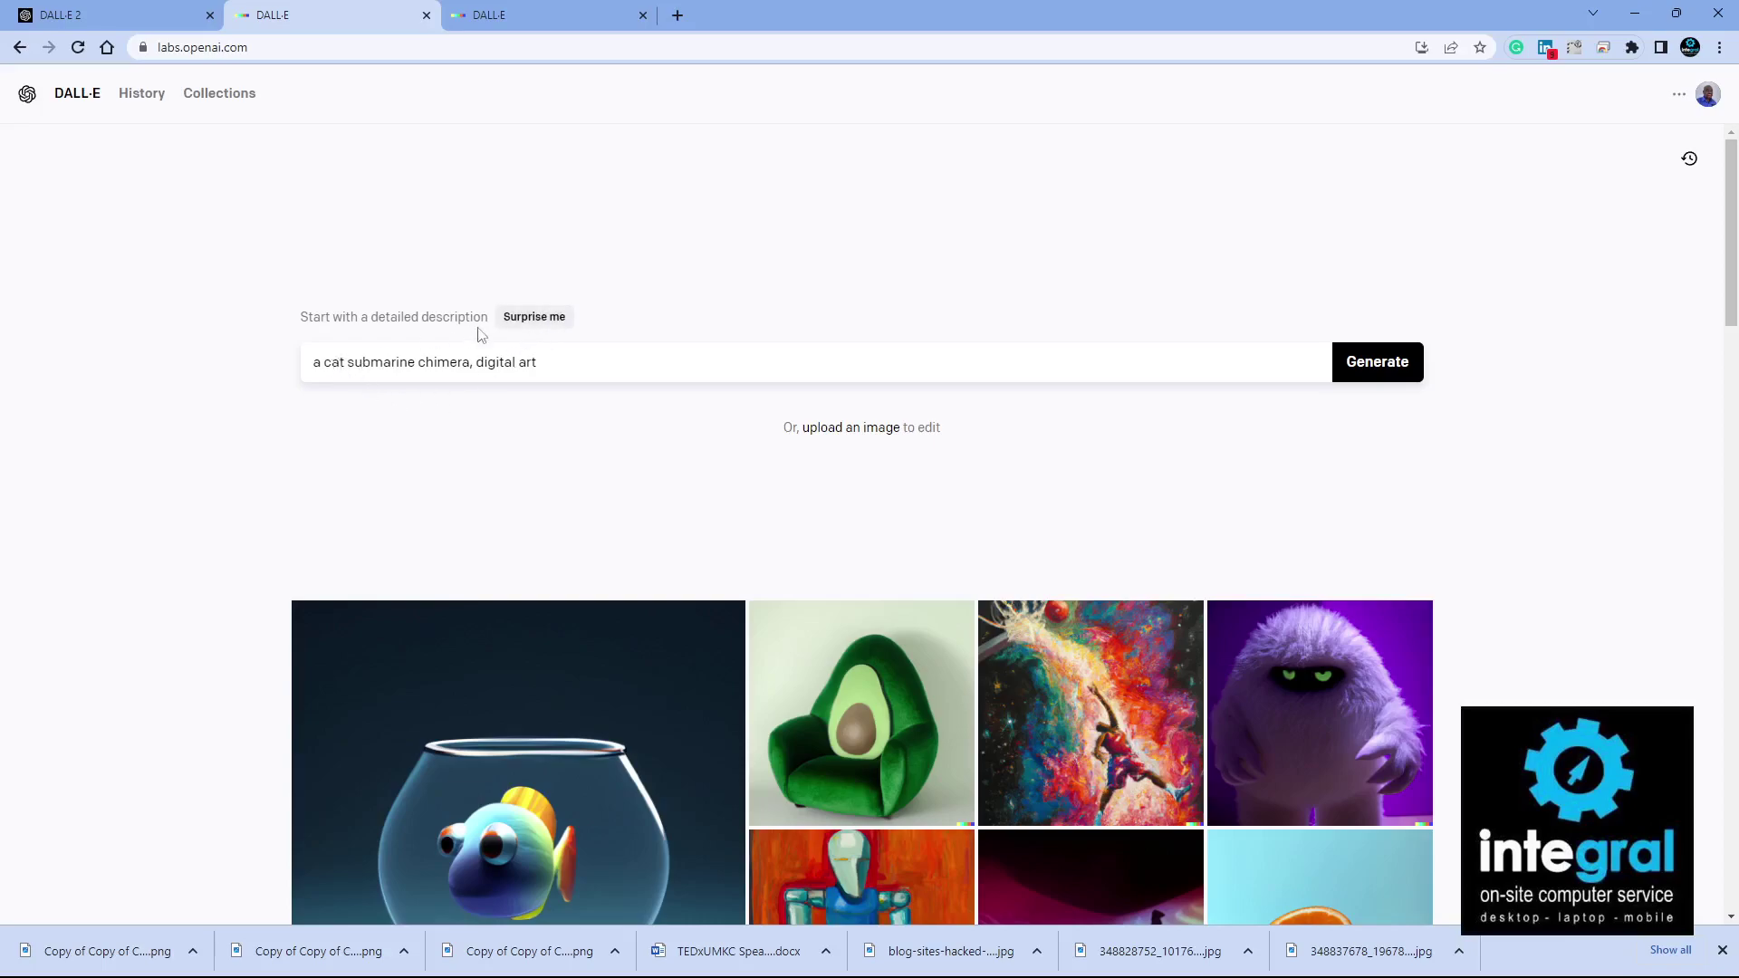
pyautogui.moveTo(834, 357); pyautogui.dragTo(54, 346)
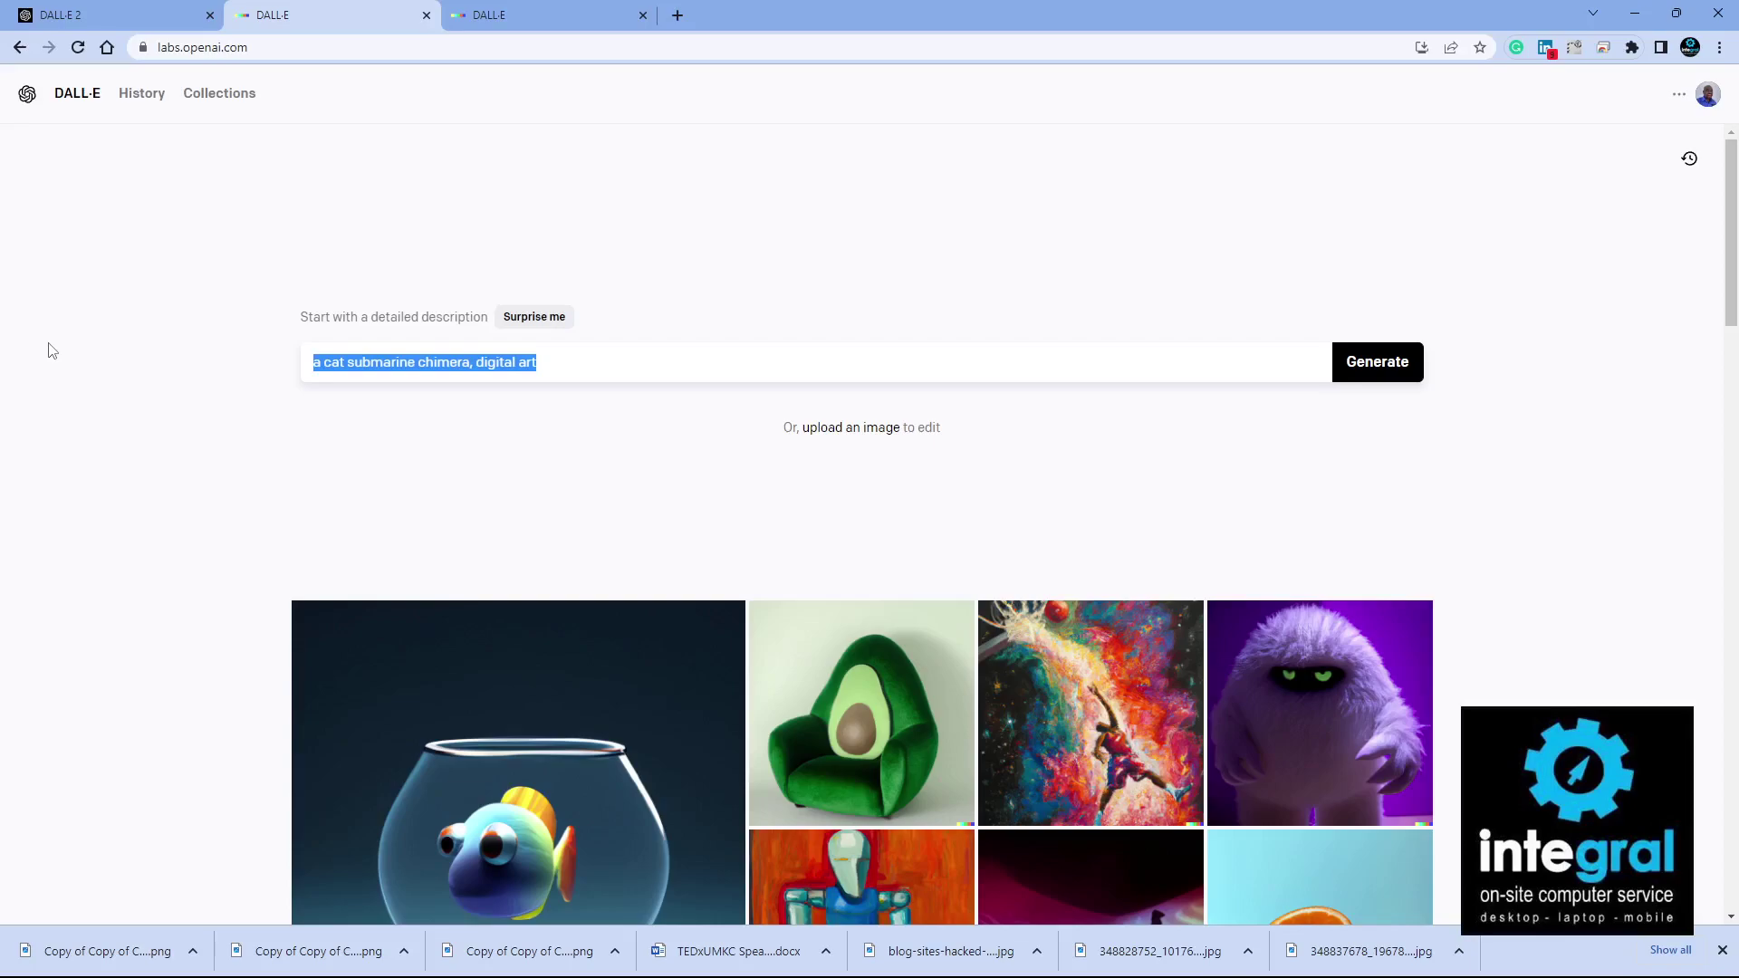
# Generate images for 'A 3d picture of batman fighting the joker in gotham in the rain on a rooftop'.
pyautogui.write('A ')
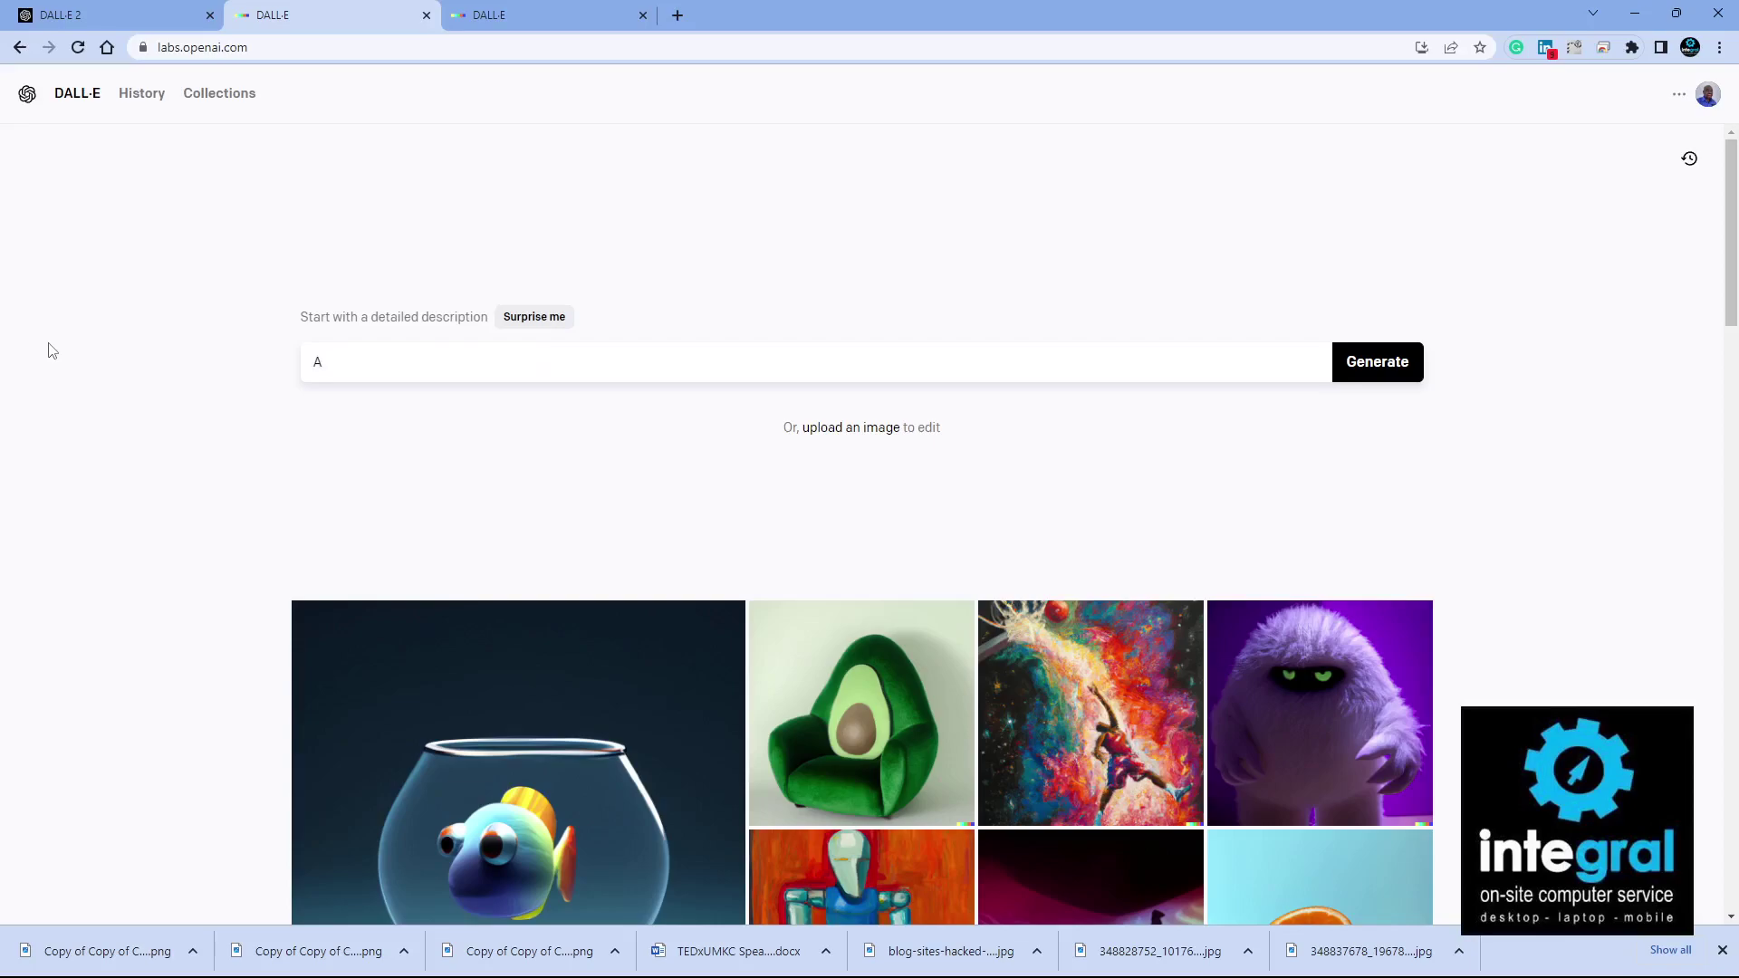
pyautogui.write('picut')
pyautogui.write('3d')
pyautogui.write(' picture of ')
pyautogui.write('batma')
pyautogui.write('n fighting the')
pyautogui.write(' joker in goth')
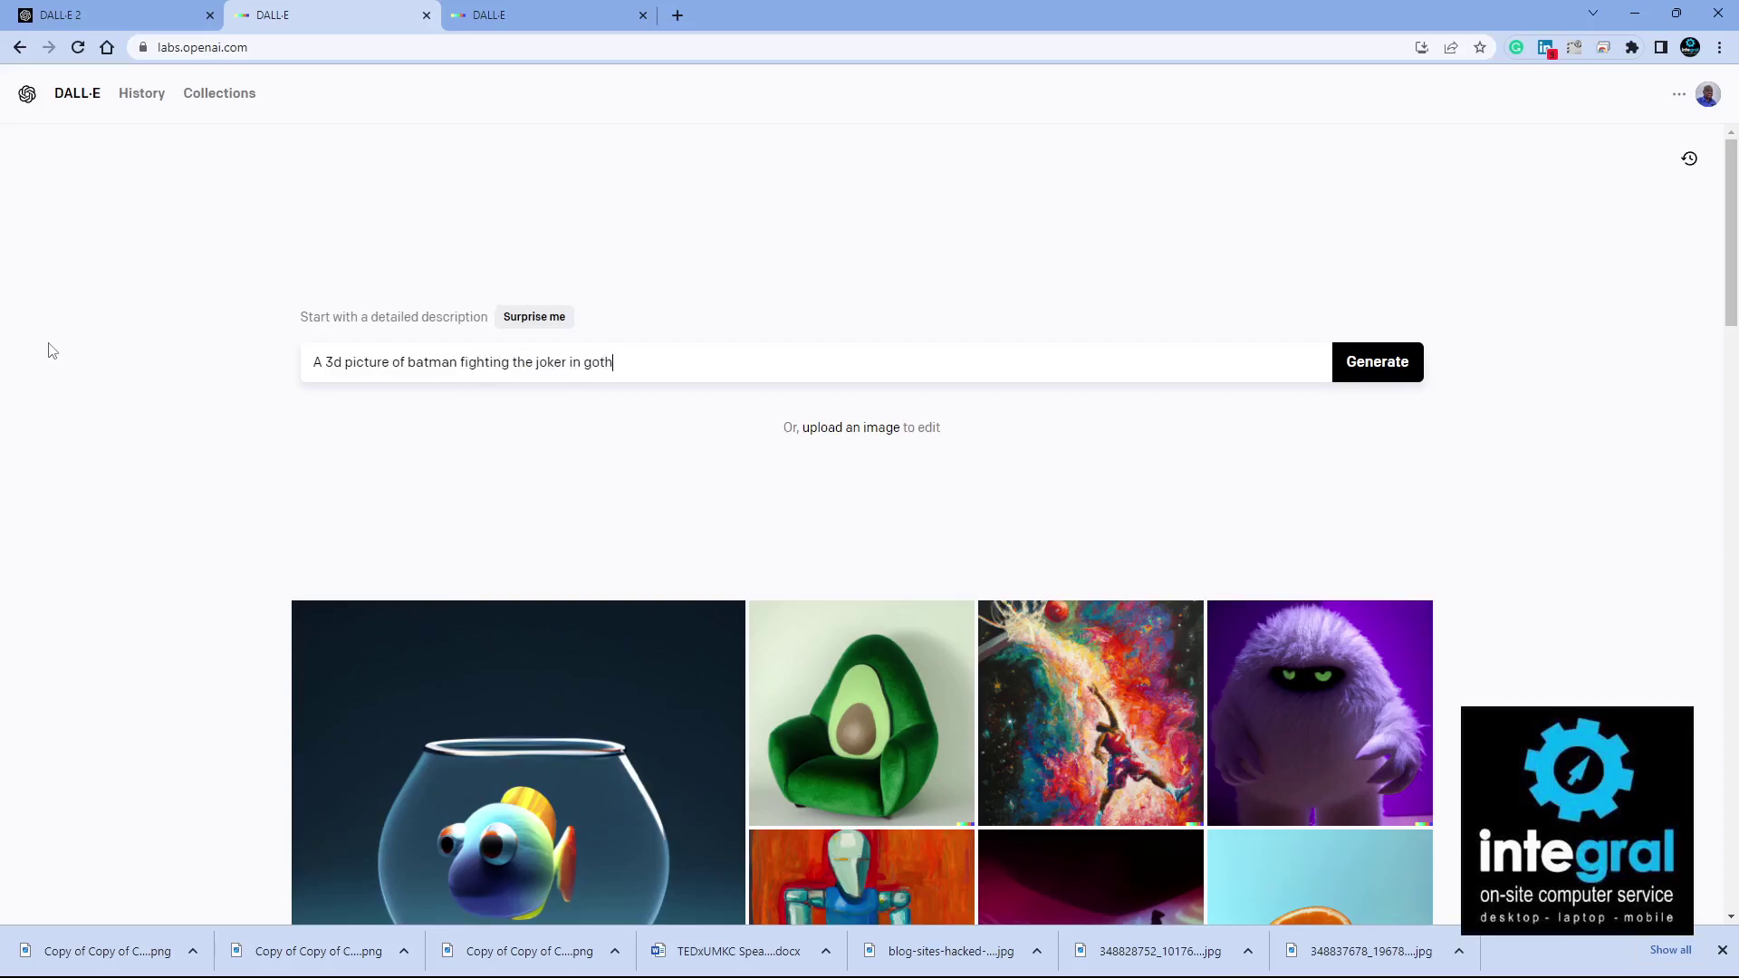
pyautogui.write('am')
pyautogui.press('BackSpace')
pyautogui.press('BackSpace')
pyautogui.press('BackSpace')
pyautogui.press('BackSpace')
pyautogui.write('er in gotham in the rain on a roofto')
pyautogui.click(1375, 367)
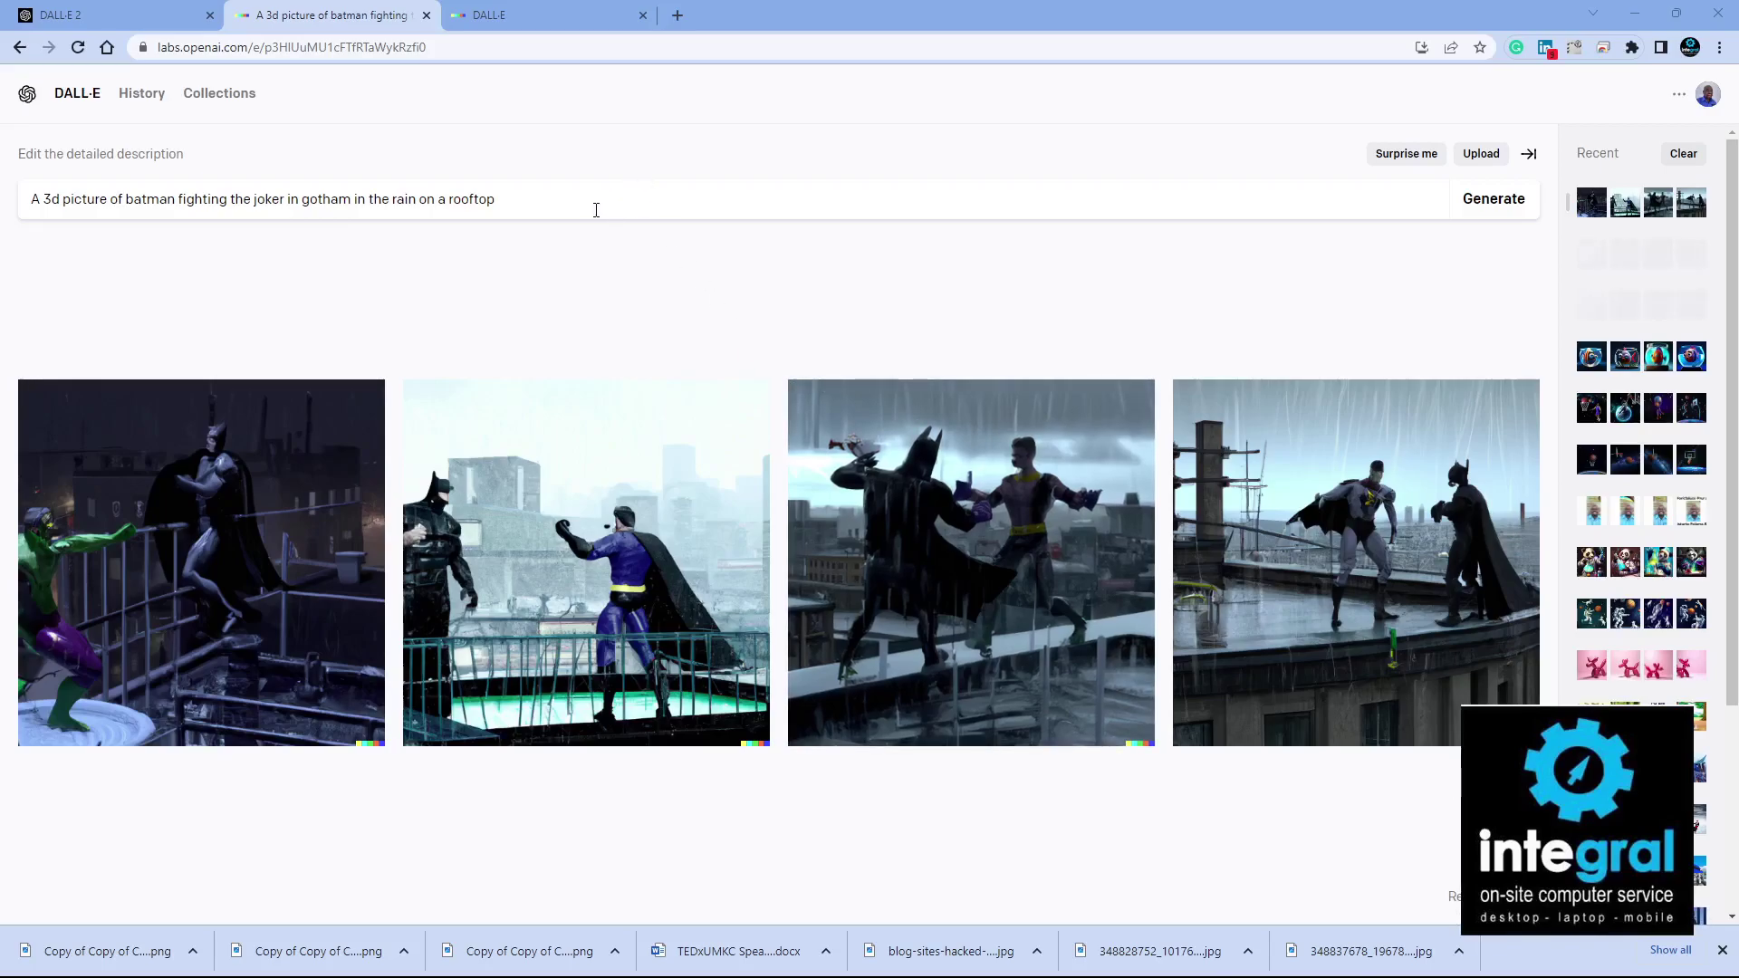
# Capitalise 'Gotham', append 'at night' to the Batman prompt, and regenerate.
pyautogui.click(628, 216)
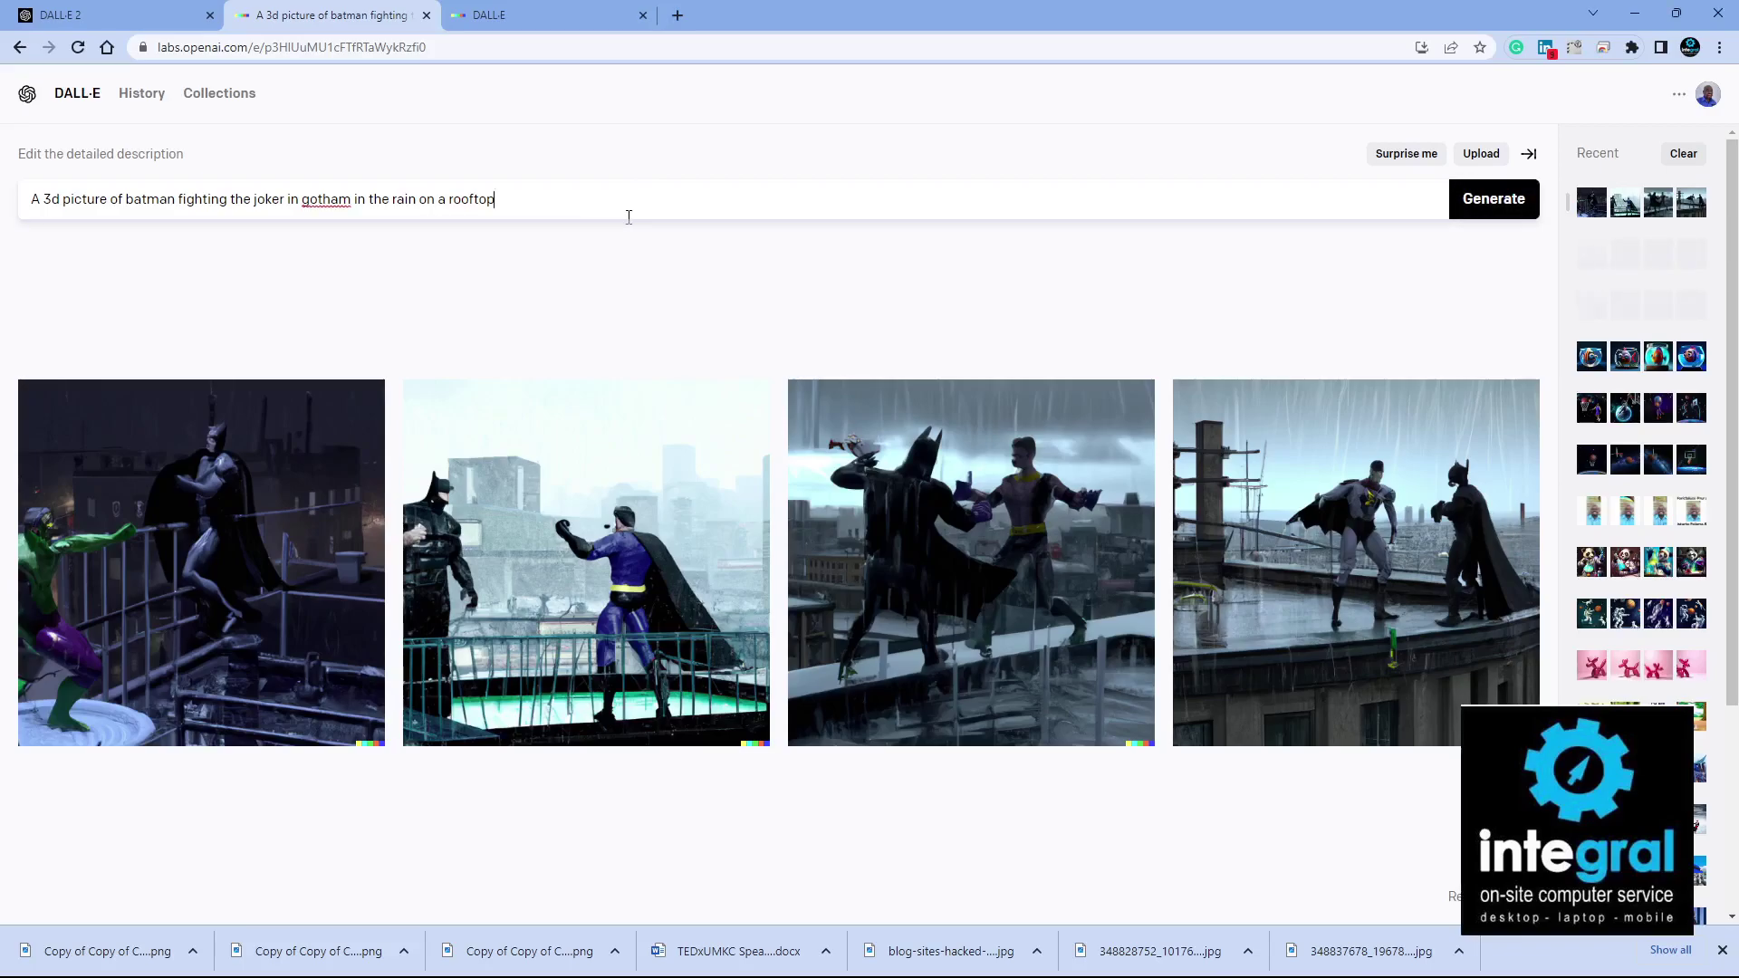
pyautogui.rightClick(333, 198)
pyautogui.click(572, 219)
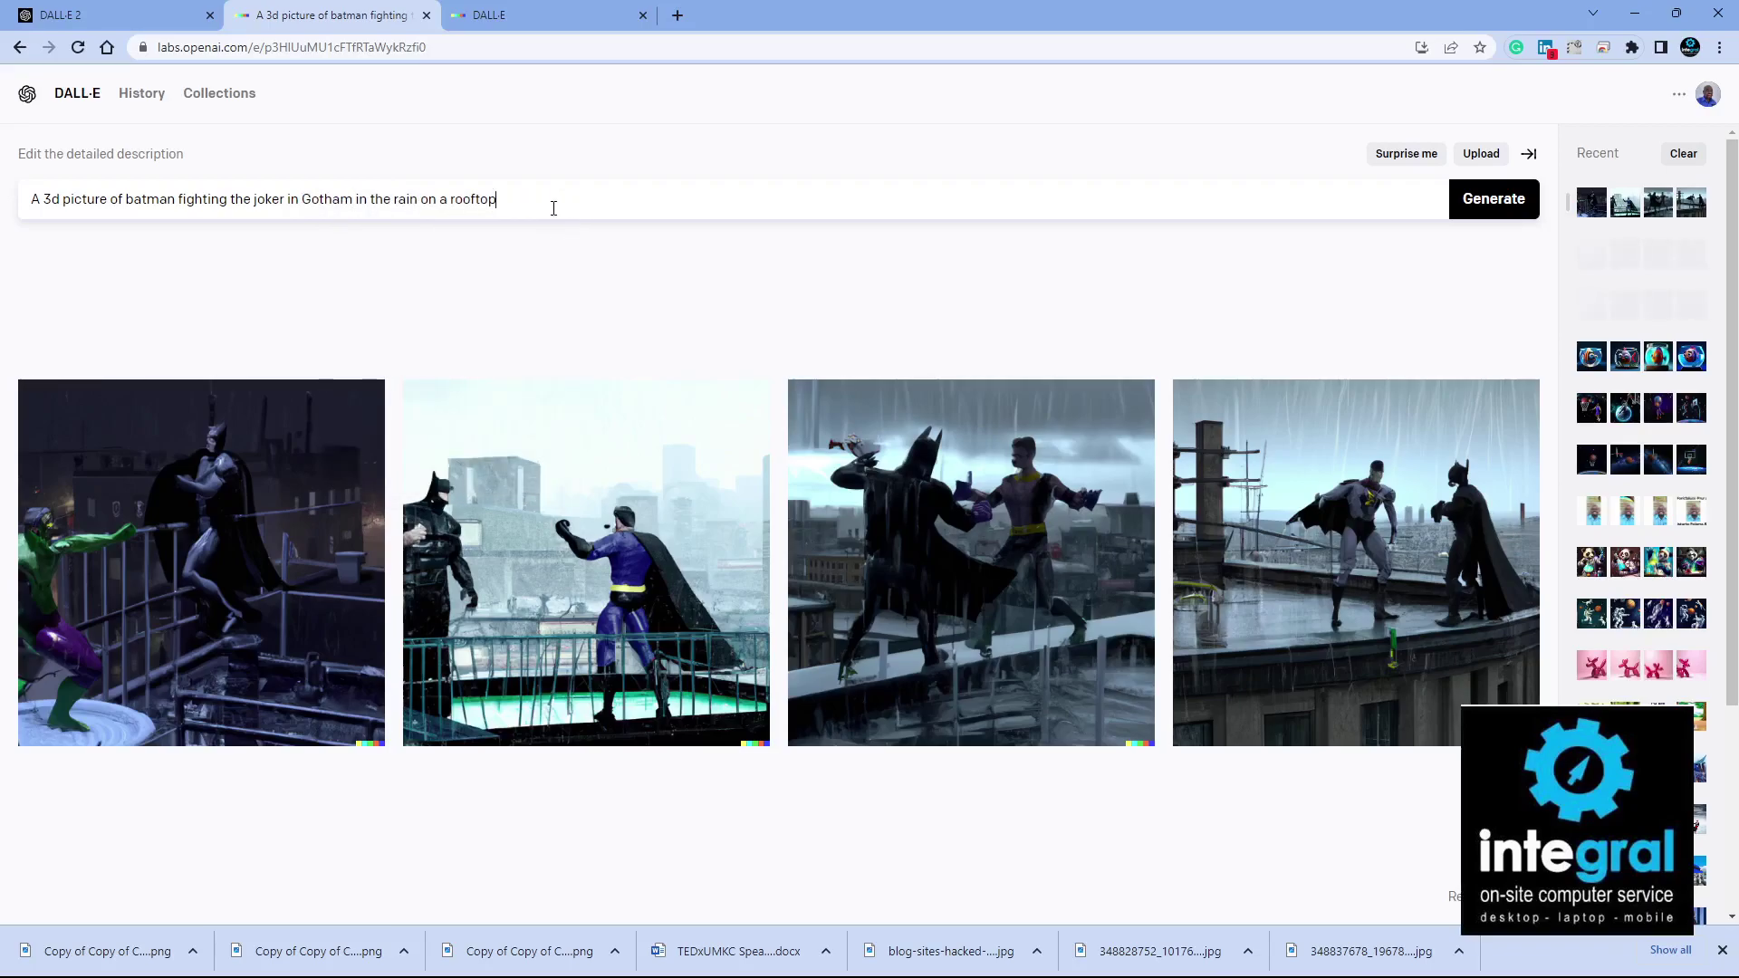
pyautogui.write('at night')
pyautogui.click(1492, 204)
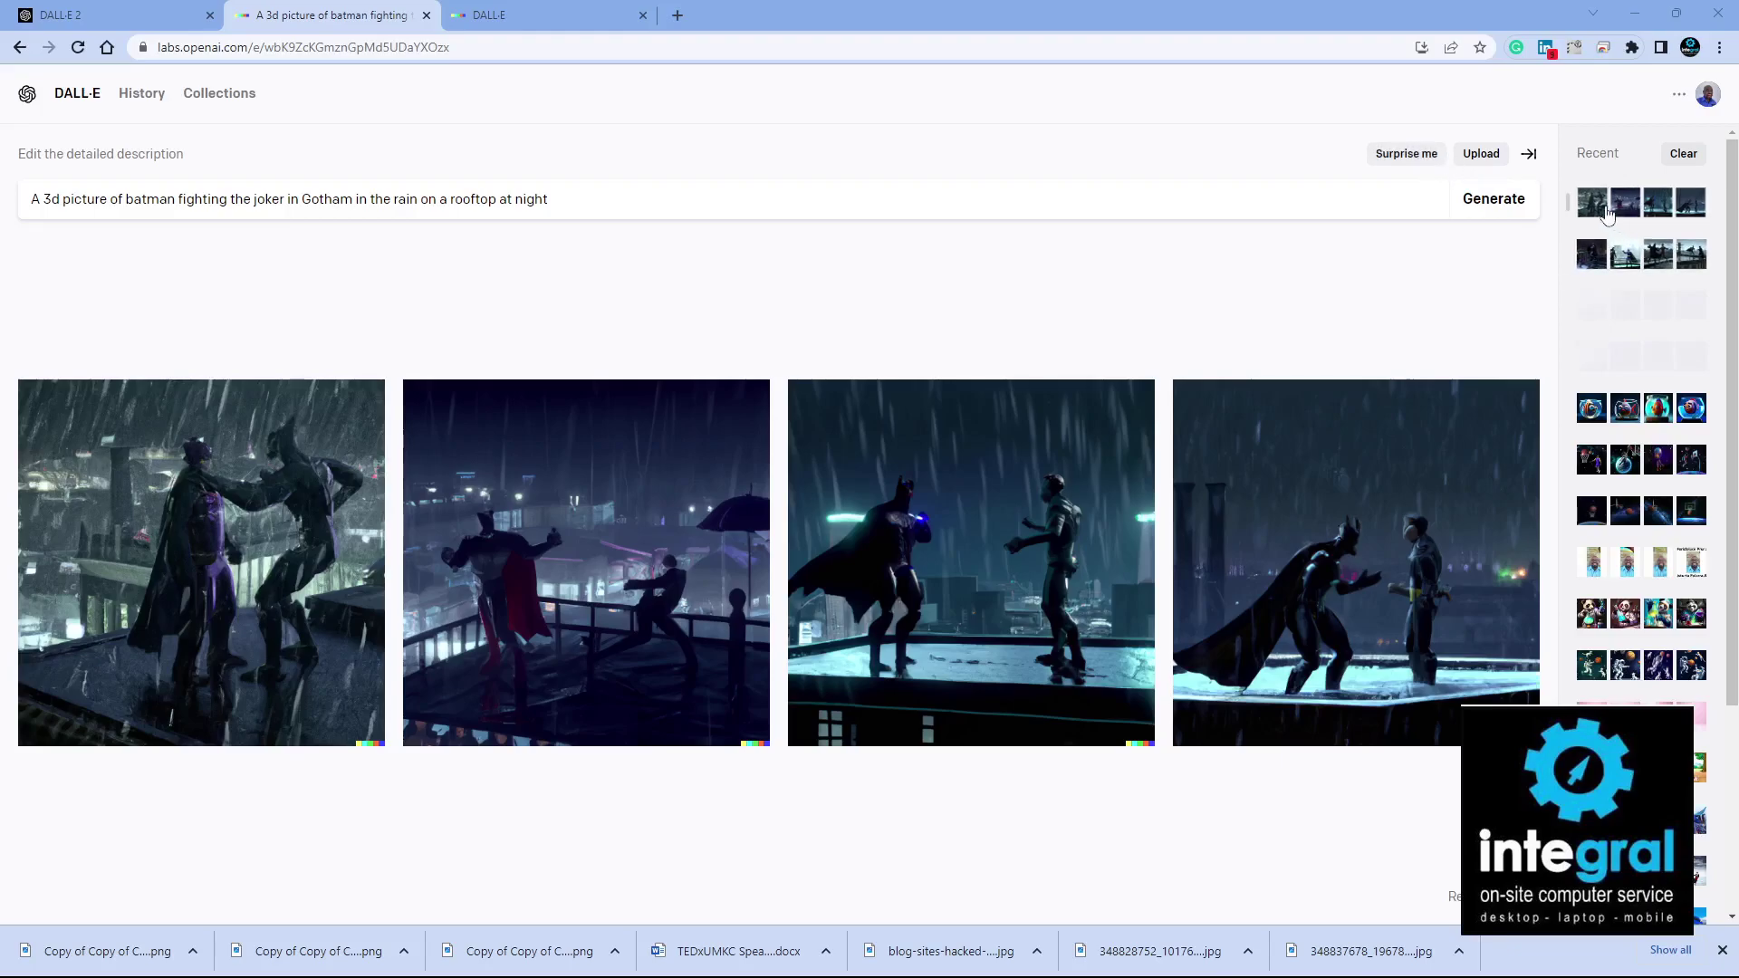
# Step through earlier generations in the Recent sidebar, ending on 'hr giger's alien riding a bike'.
pyautogui.scroll(-3, 1637, 390)
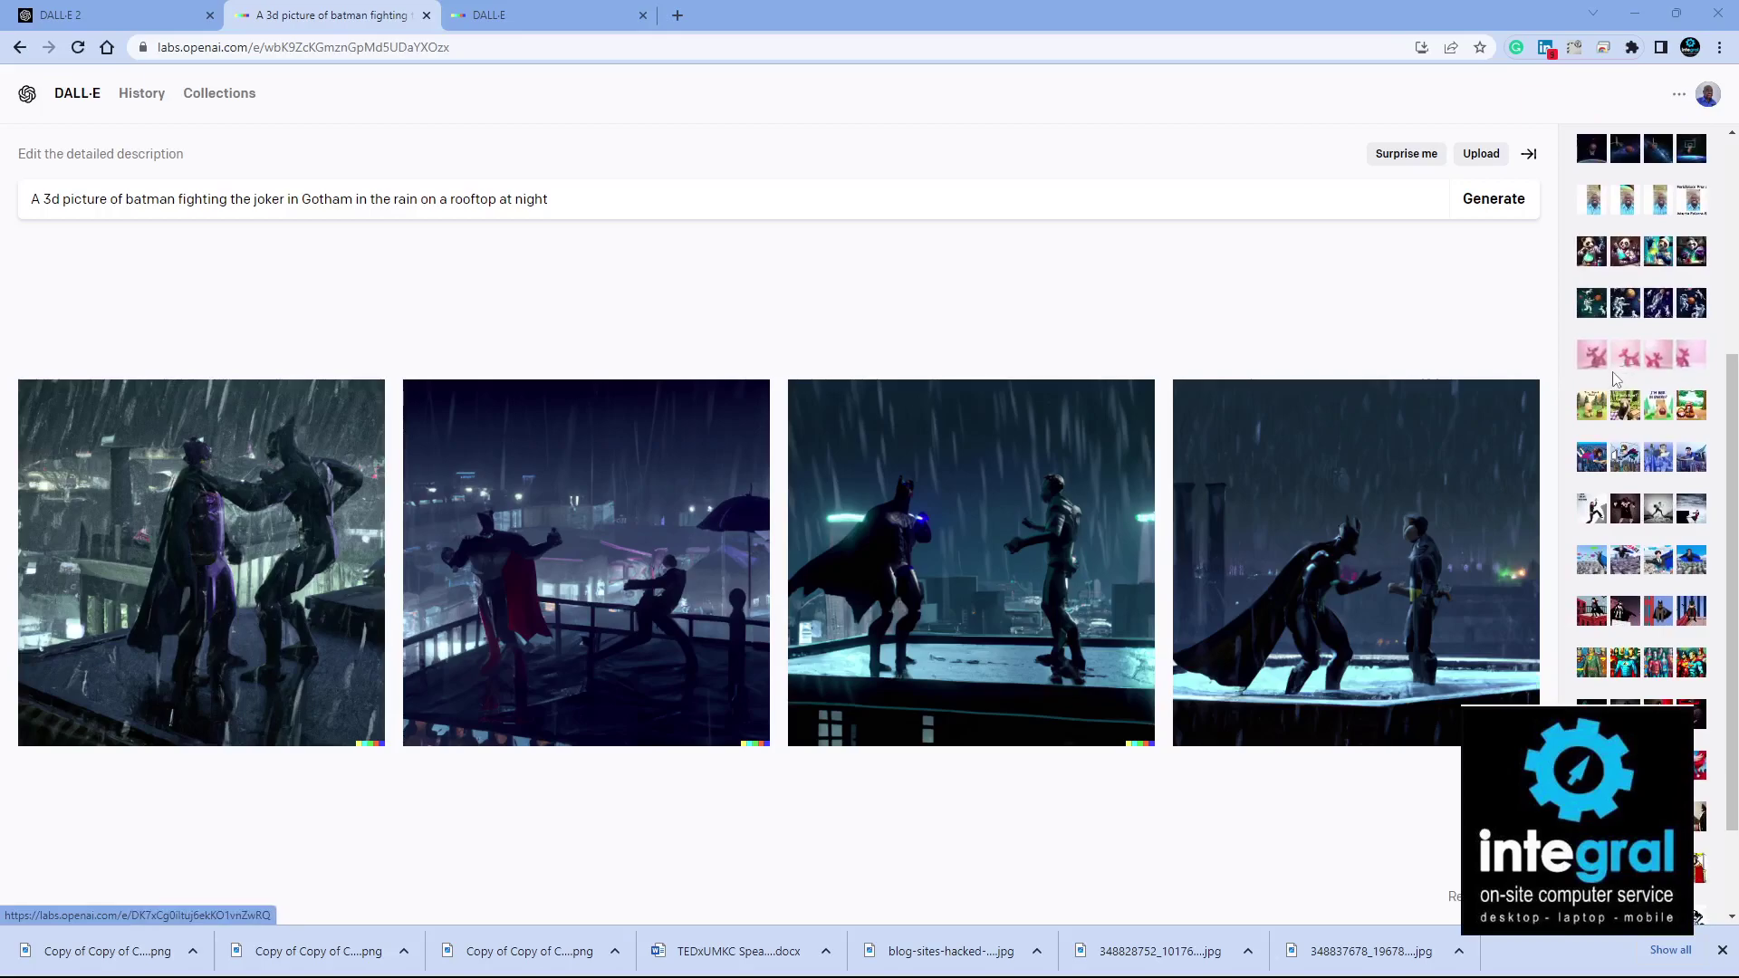
pyautogui.scroll(4, 1618, 371)
pyautogui.click(1594, 378)
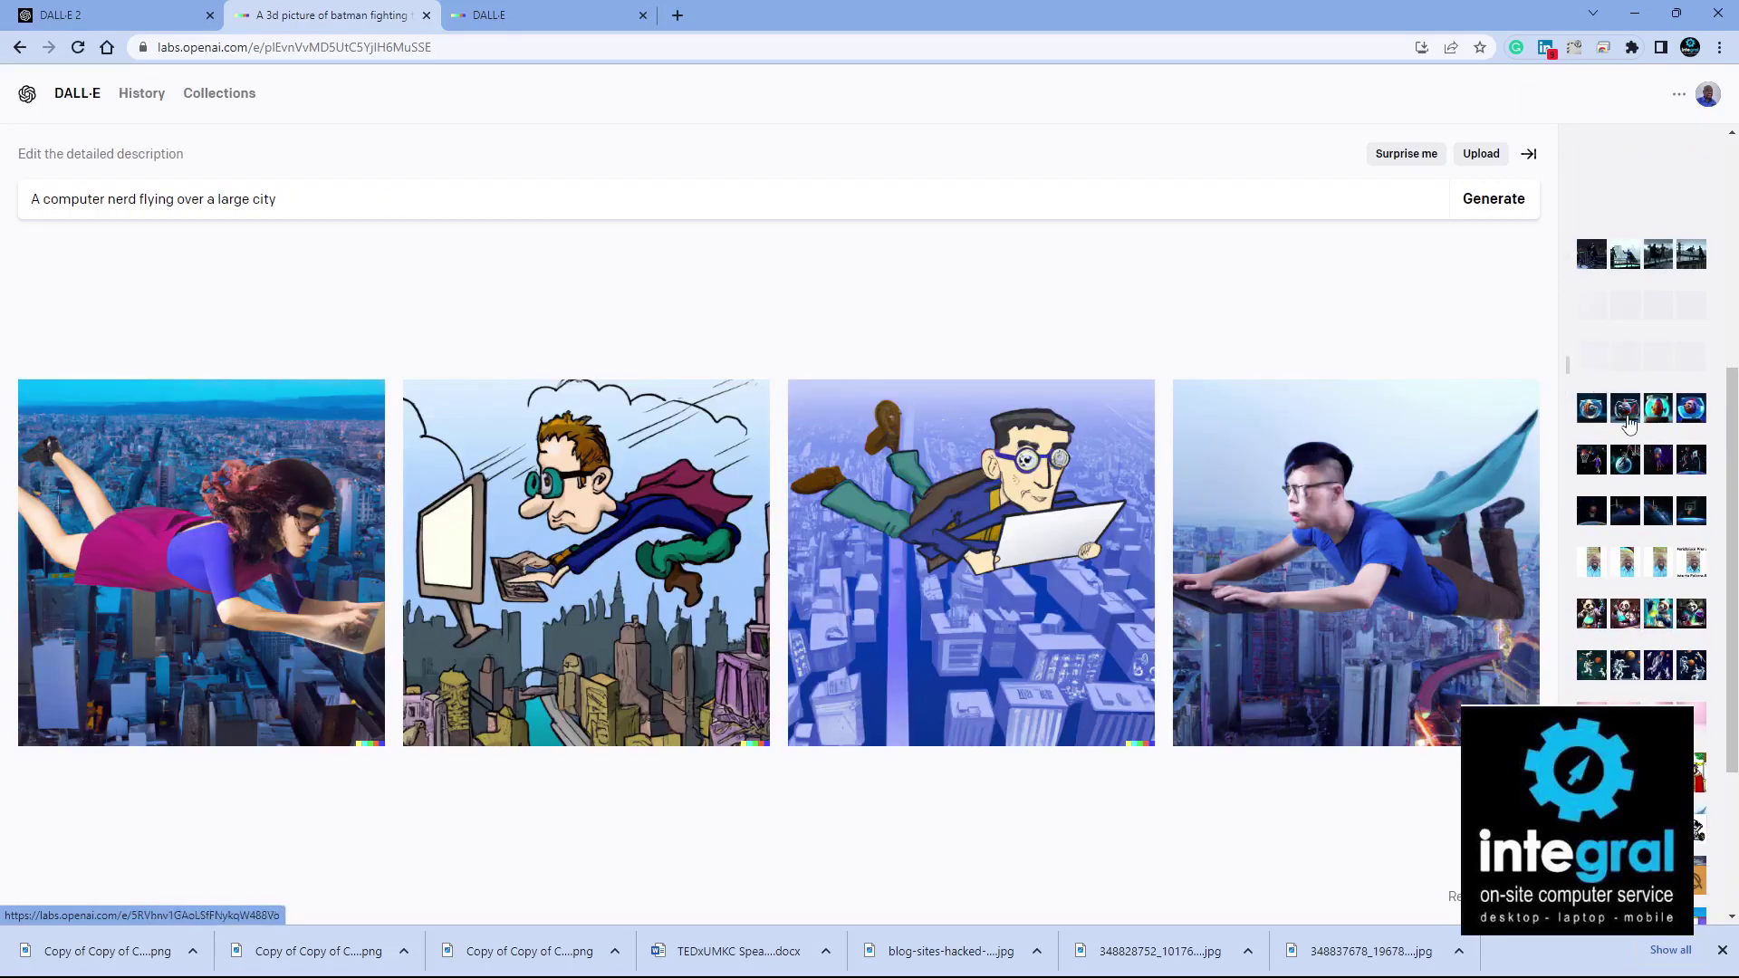
pyautogui.click(1597, 412)
pyautogui.scroll(-5, 1598, 413)
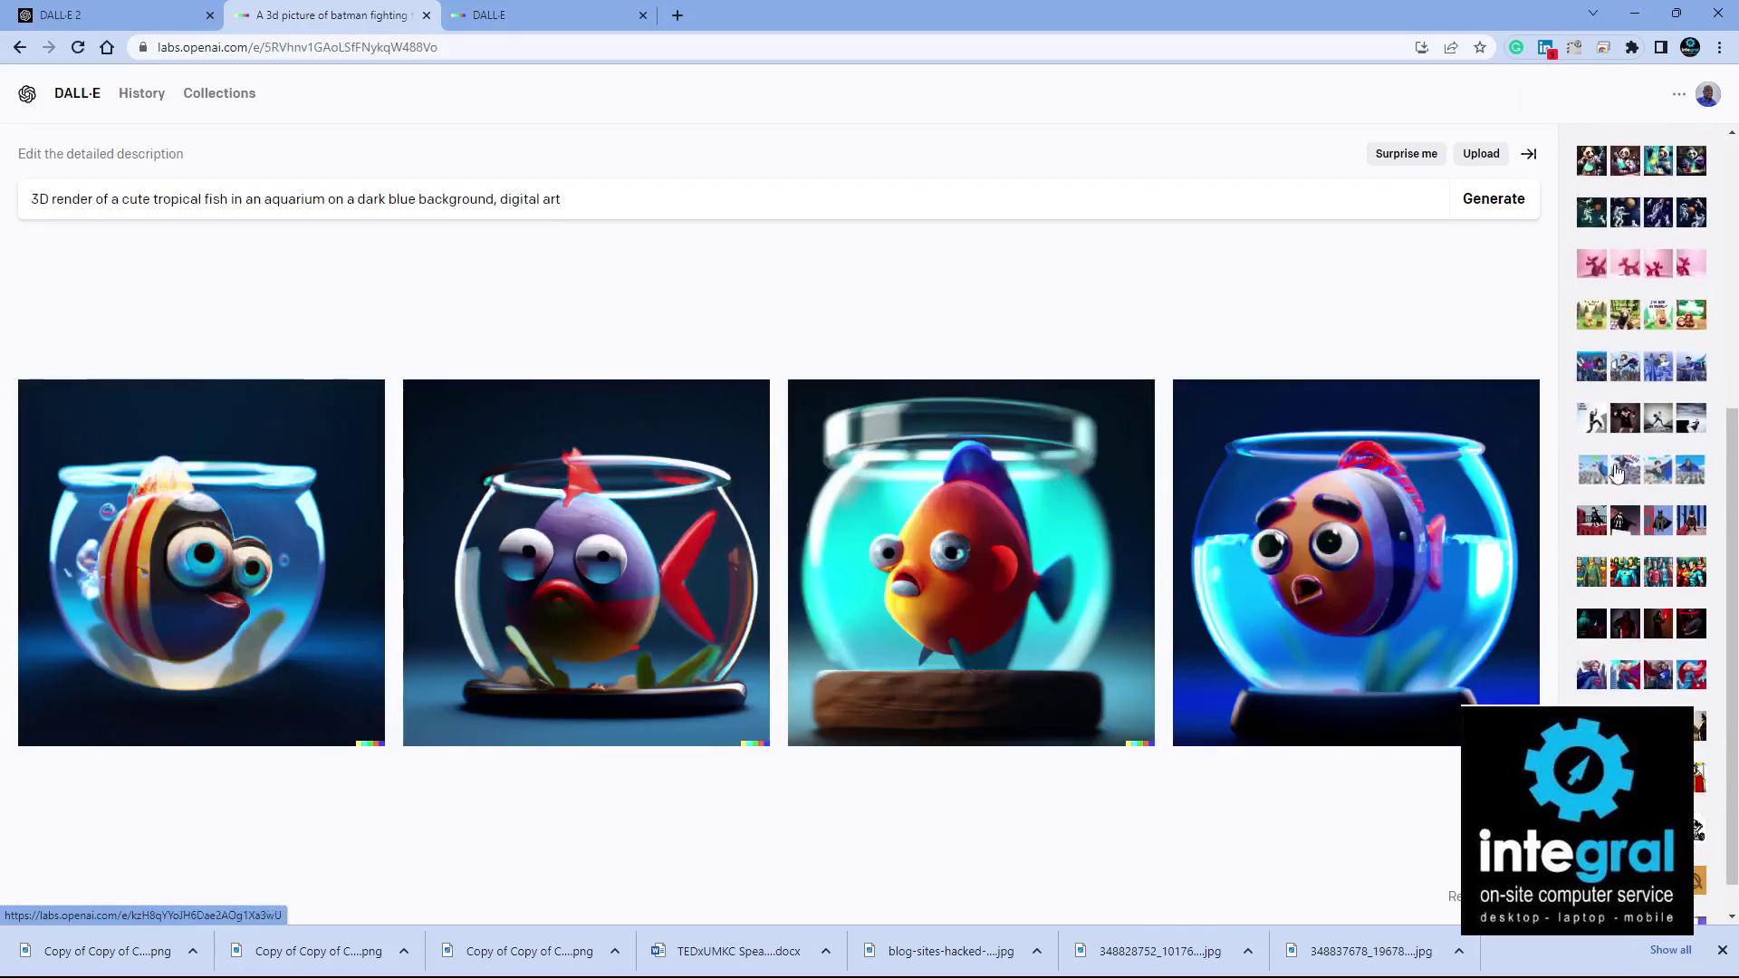
pyautogui.click(1603, 442)
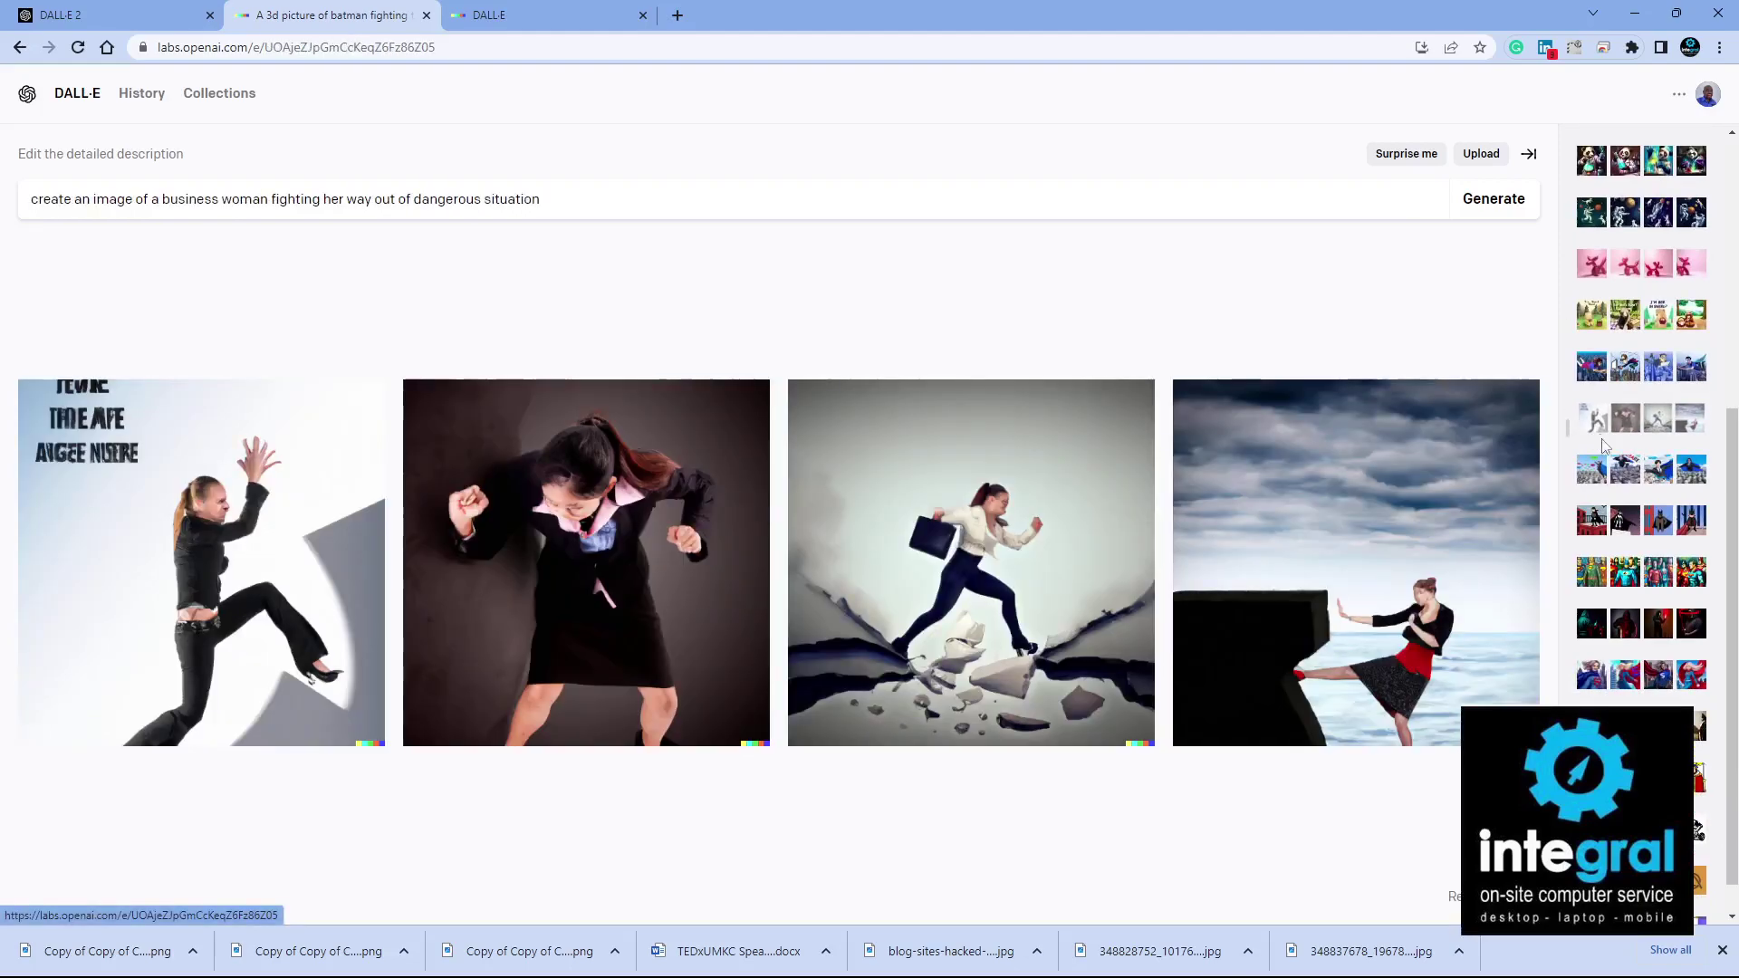
pyautogui.click(1603, 514)
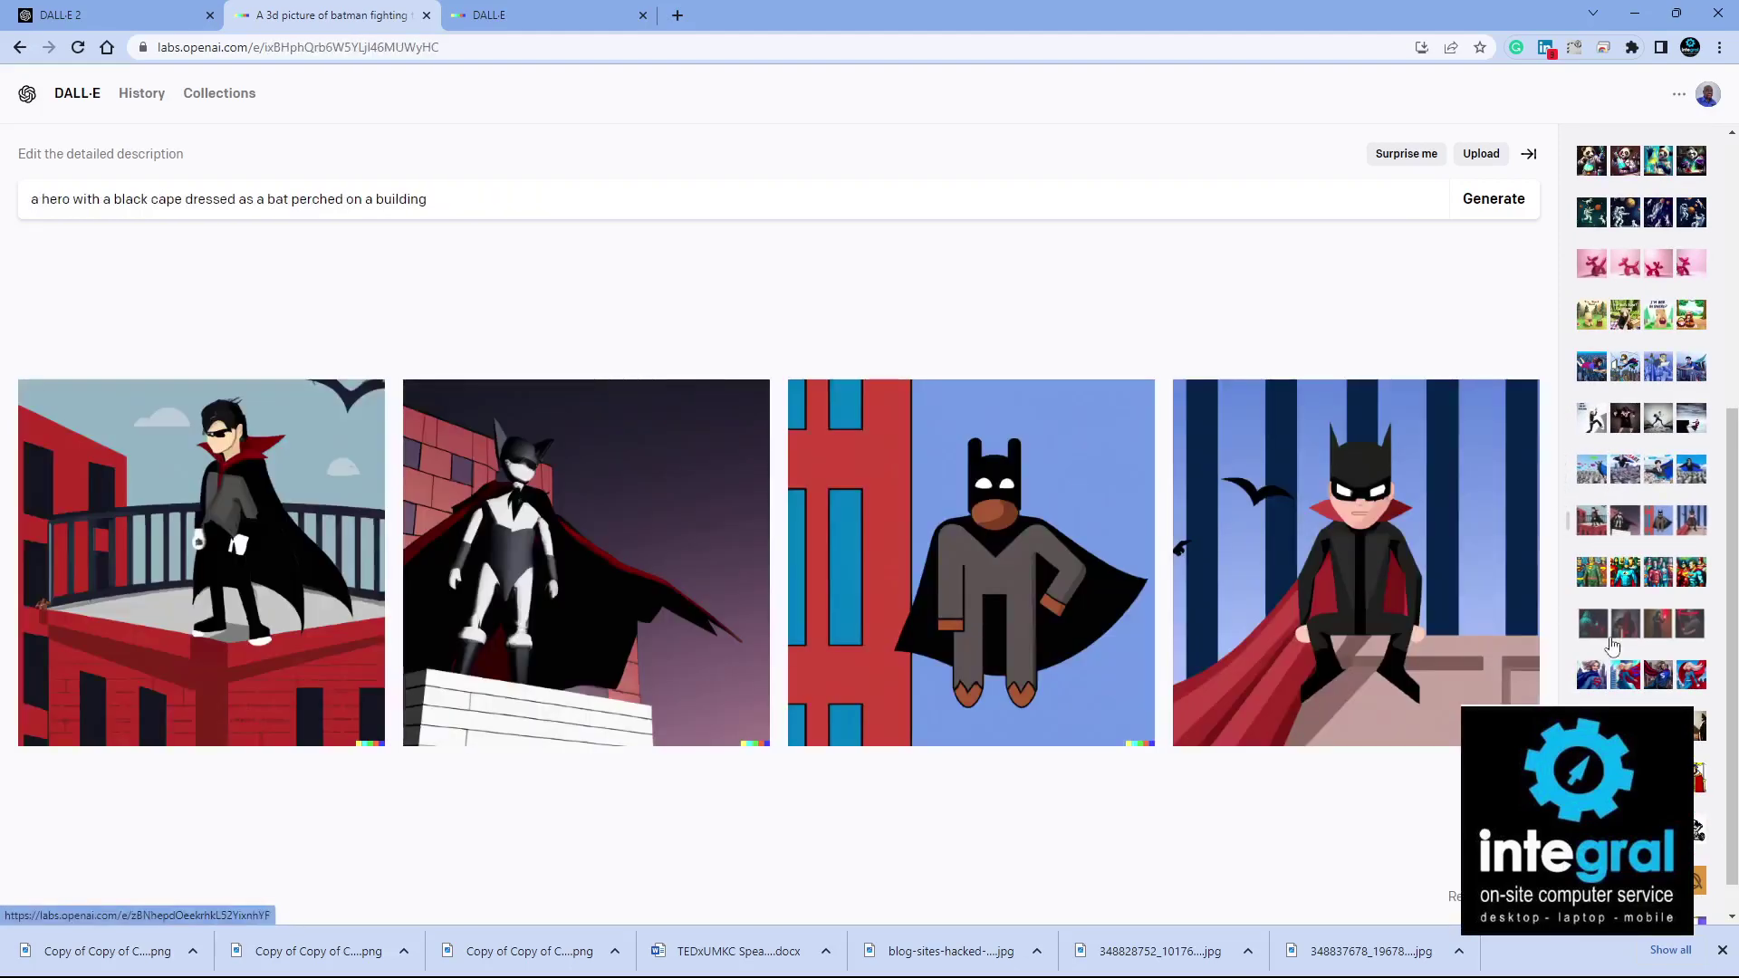
pyautogui.click(1596, 641)
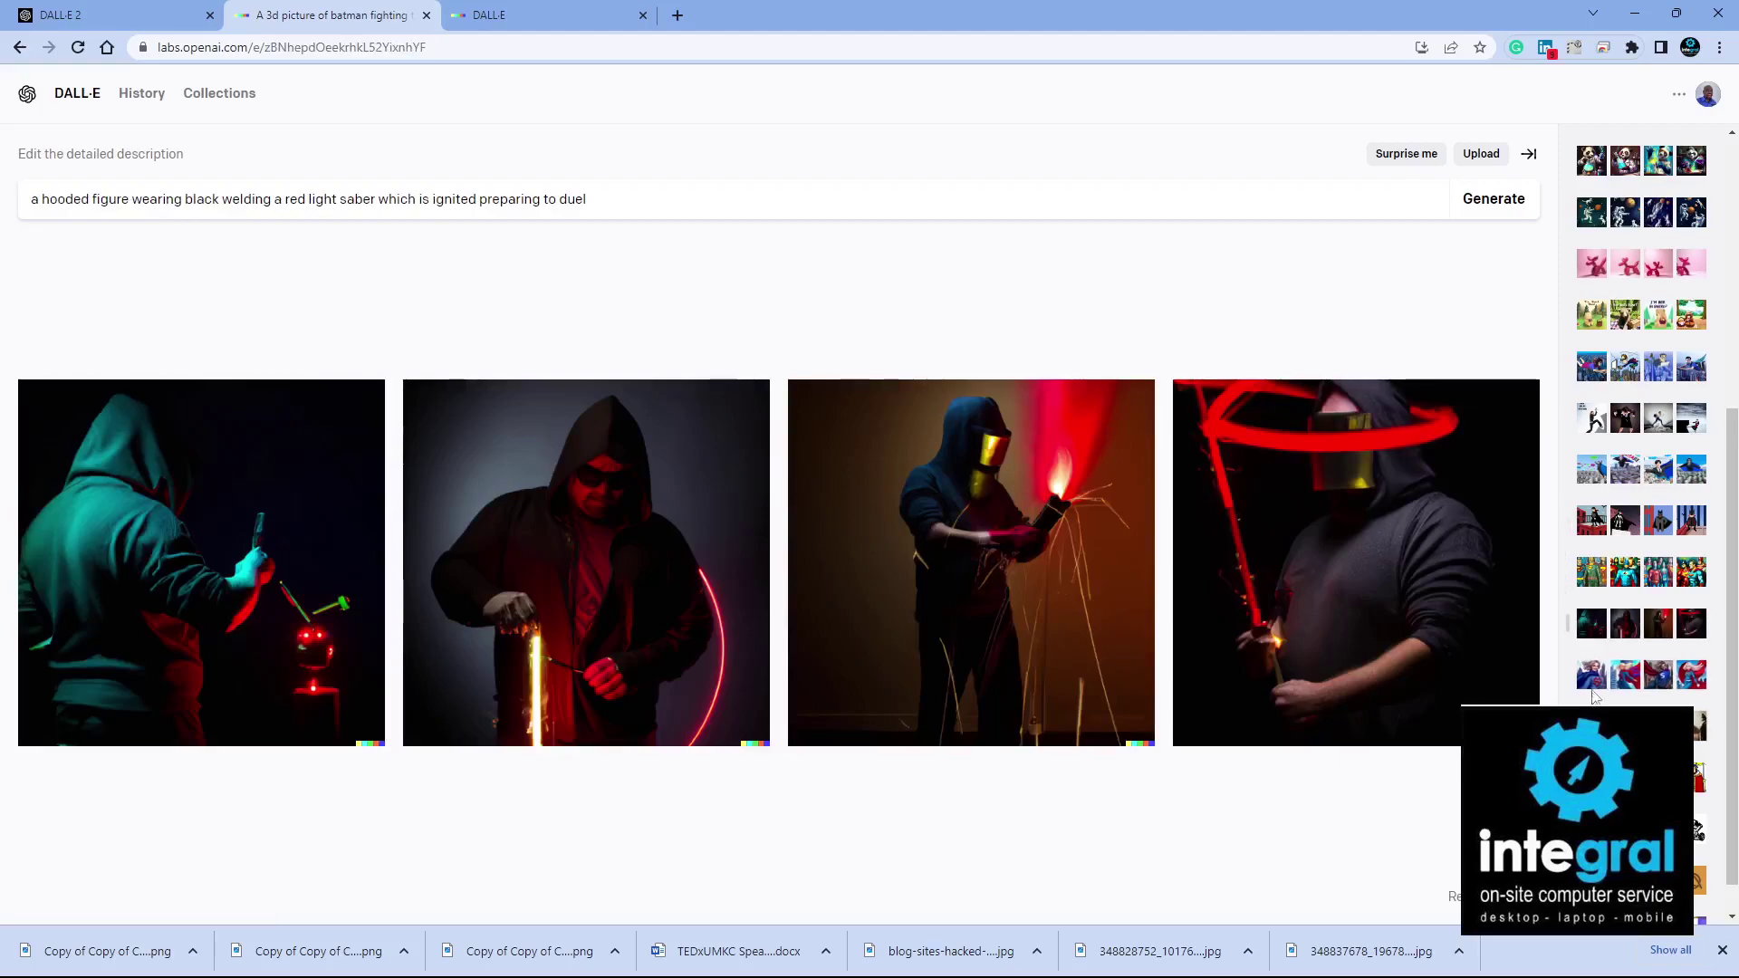
pyautogui.click(1594, 693)
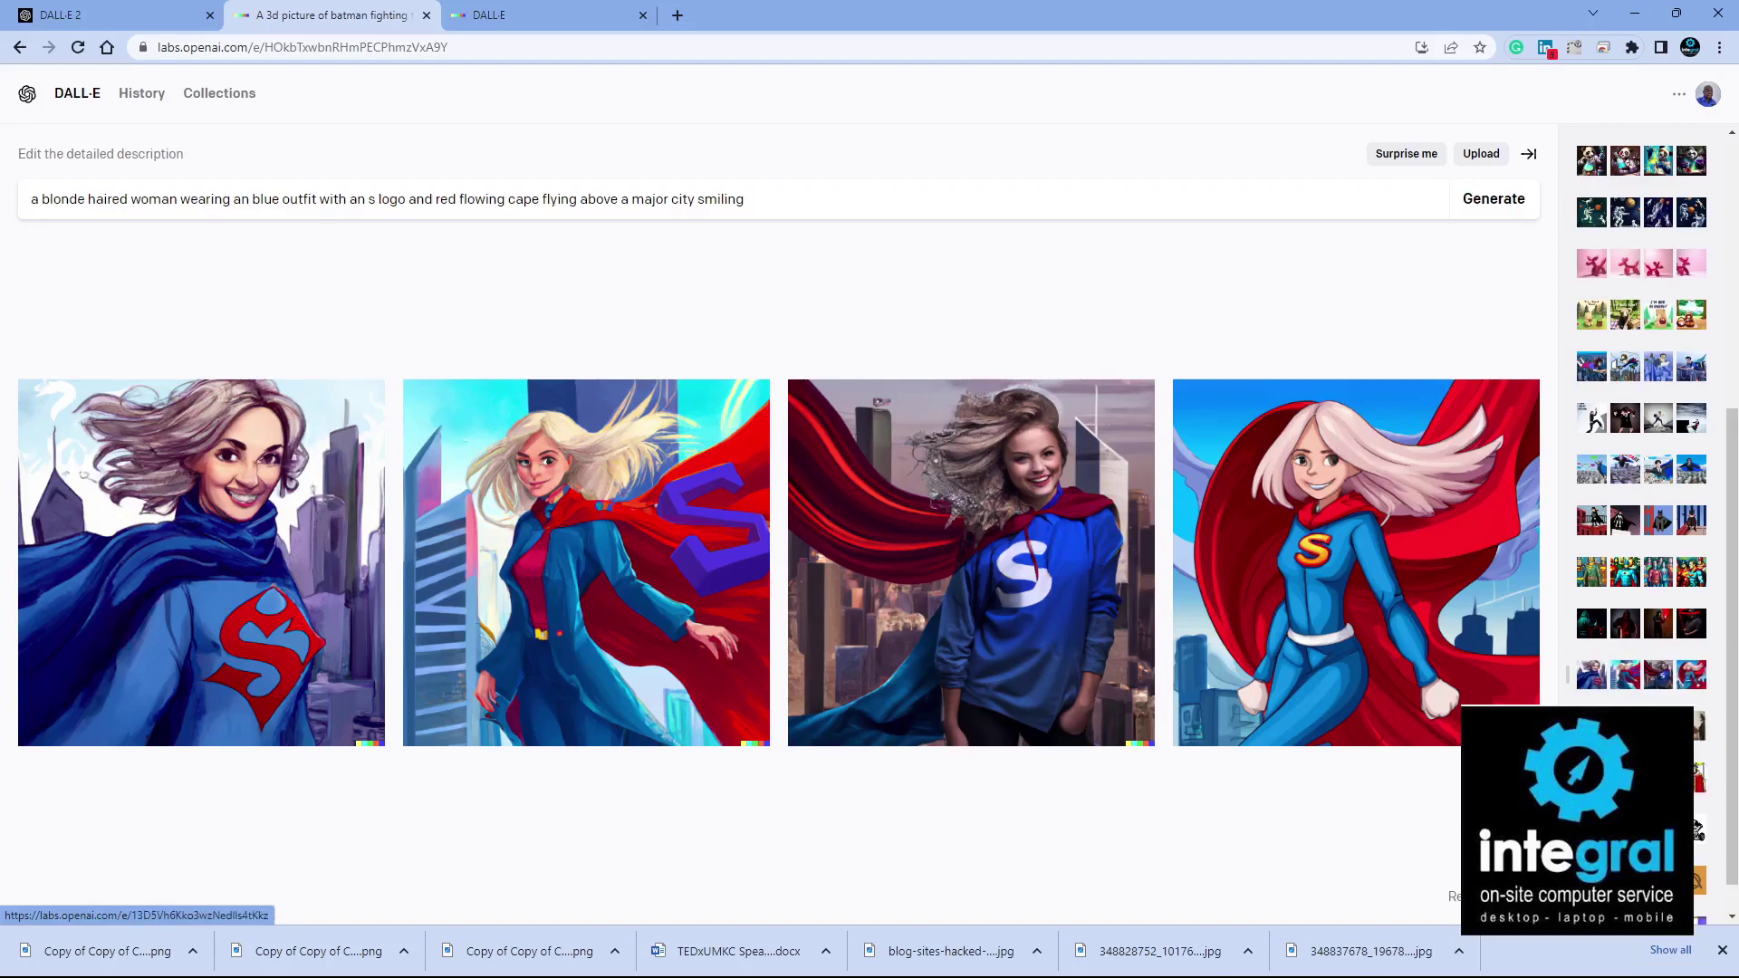
pyautogui.scroll(-1, 1641, 544)
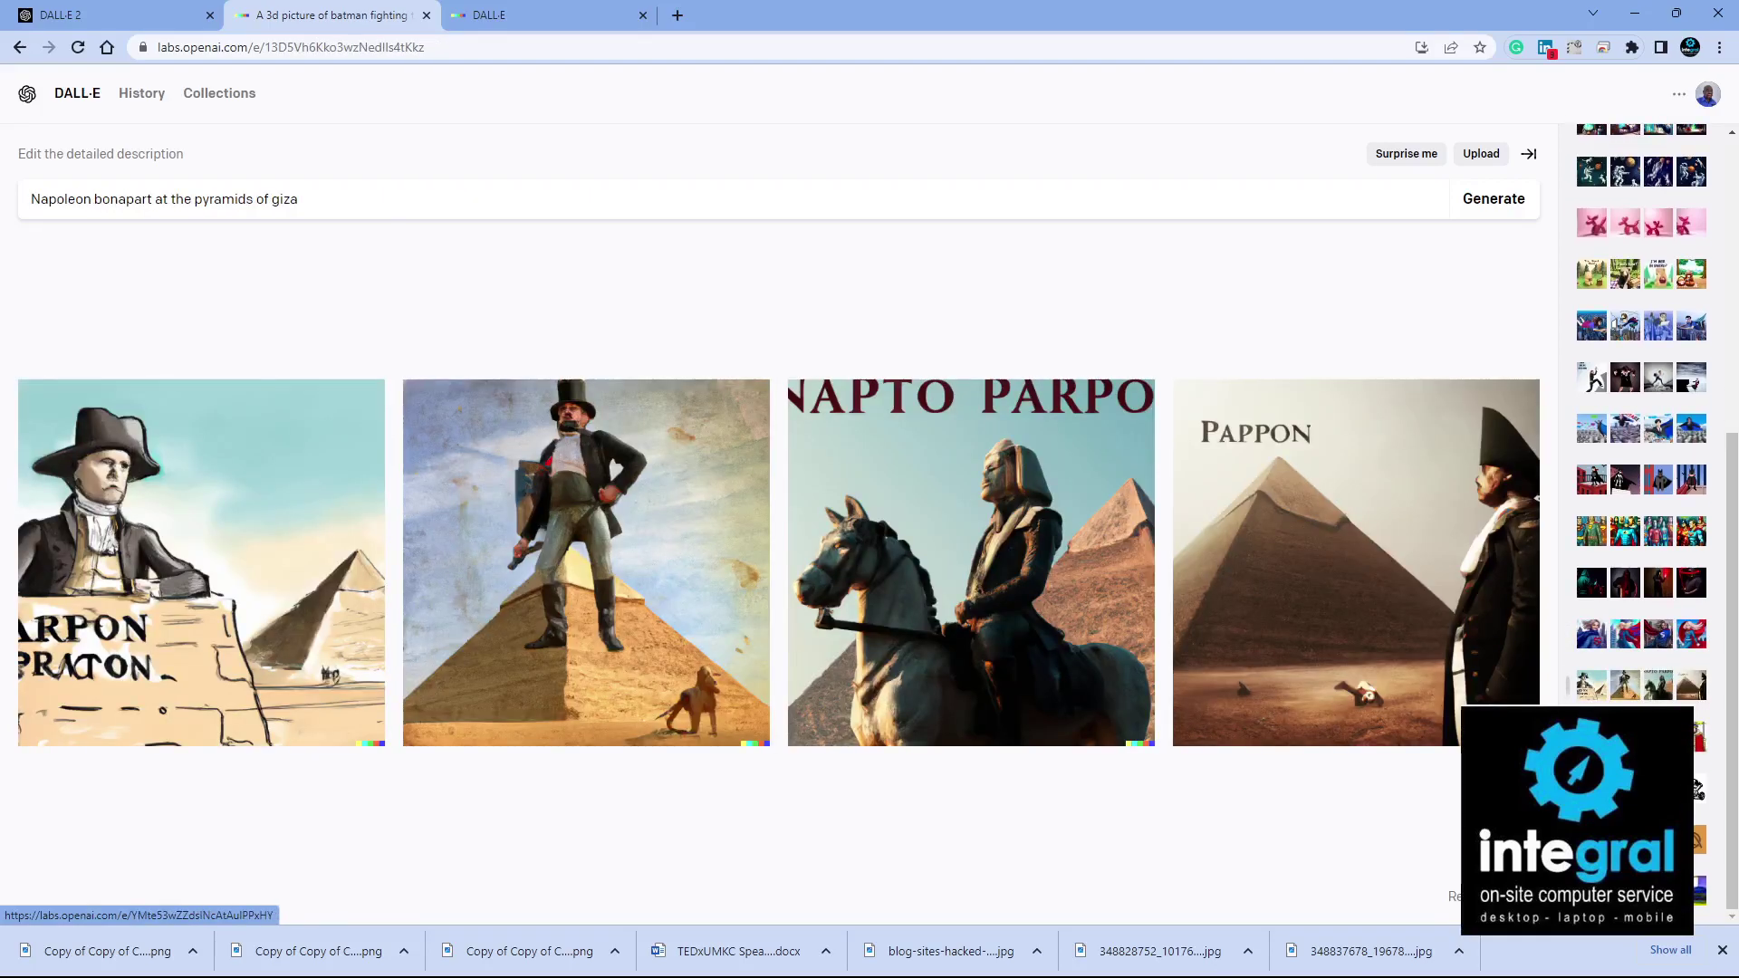
pyautogui.click(1699, 840)
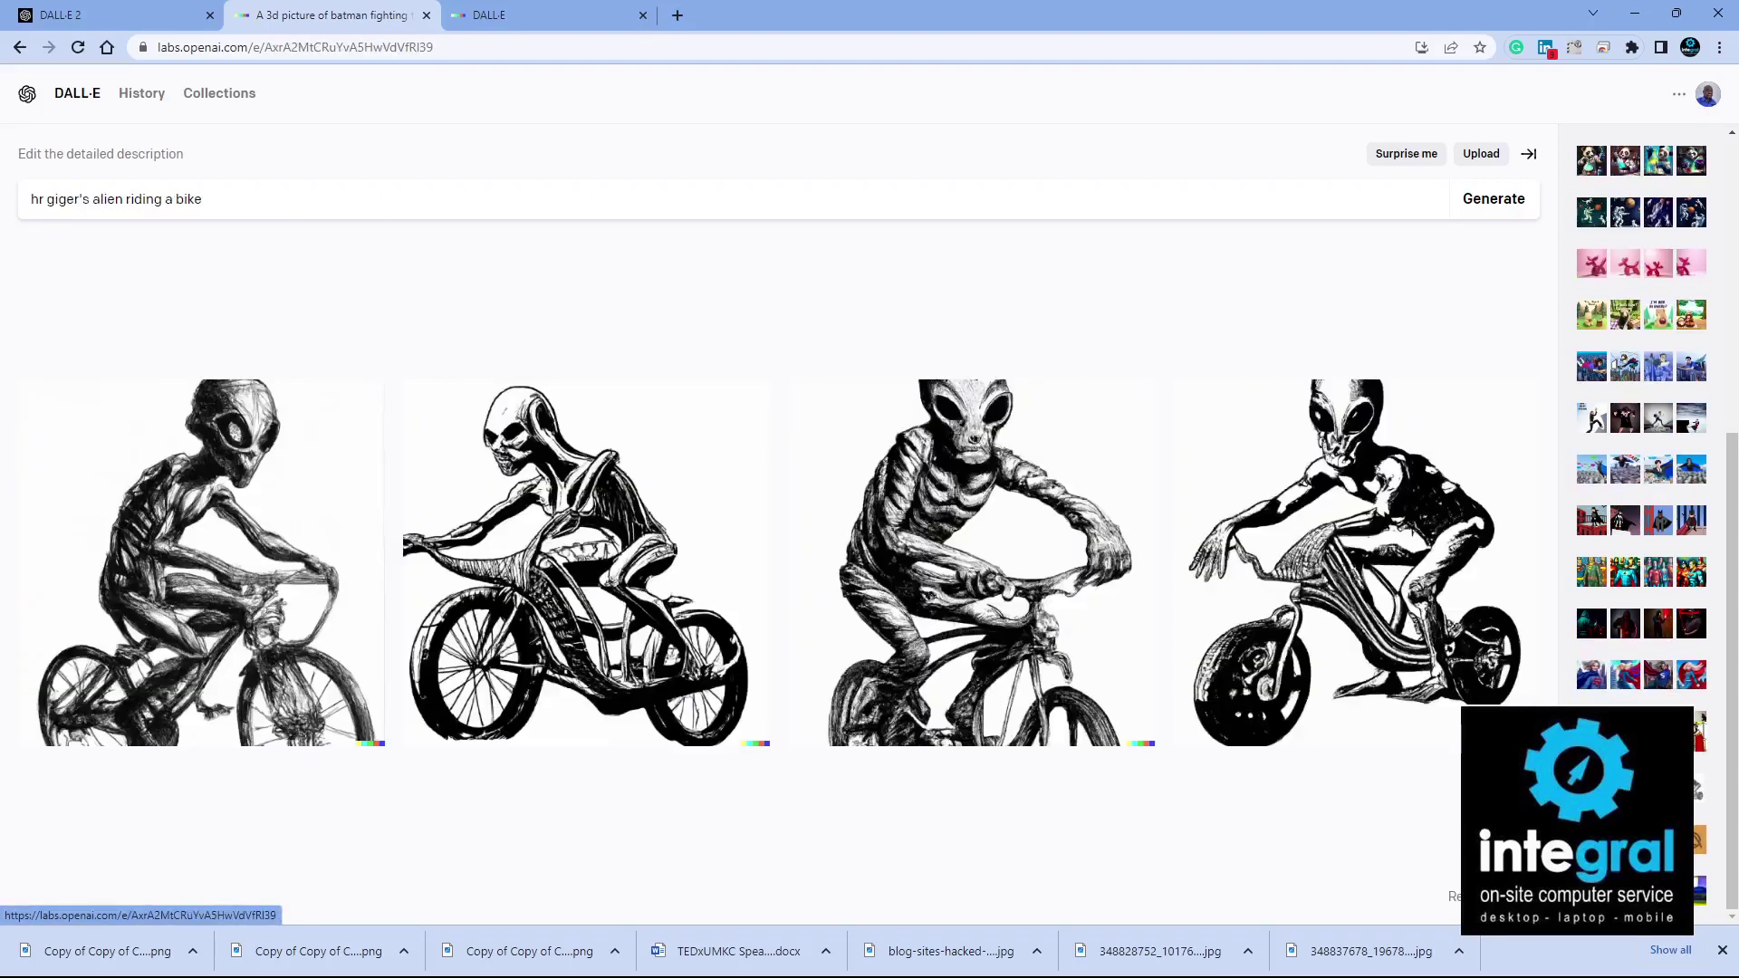